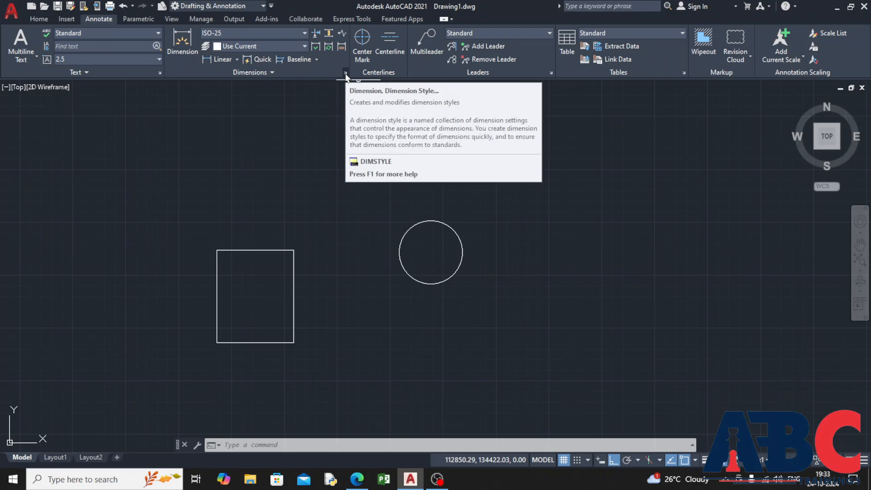
Open the ISO-25 dimension style for modification and display its dimension and extension line settings.
left_click(345, 73)
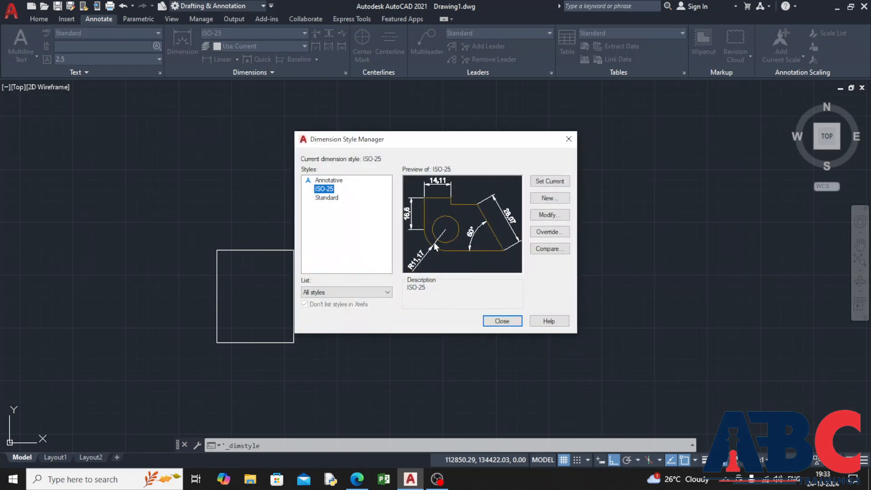
left_click(534, 217)
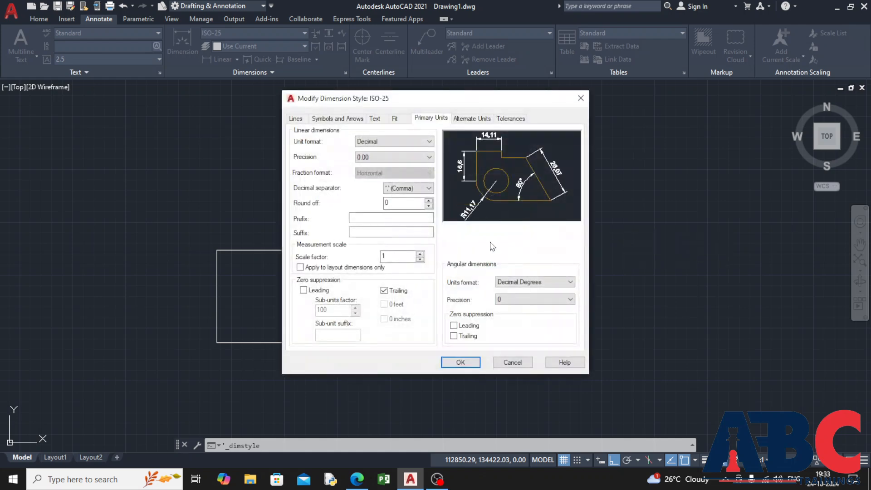
left_click(297, 119)
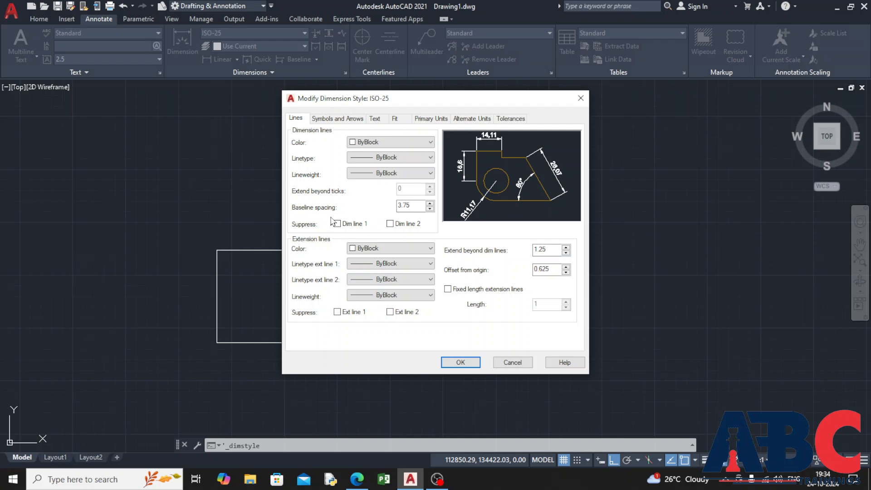
Set the baseline spacing of the dimension lines to 1.7.
left_click(430, 203)
left_click(429, 204)
left_click(430, 204)
left_click(430, 204)
left_click_drag(409, 204, 353, 210)
type("15")
left_click_drag(412, 205, 392, 212)
type("1")
left_click(430, 204)
Set the extension lines to extend 4.25 beyond the dimension lines.
left_click(567, 248)
left_click(566, 247)
left_click(566, 248)
left_click(566, 248)
left_click(566, 248)
left_click(566, 248)
left_click(567, 248)
left_click(567, 248)
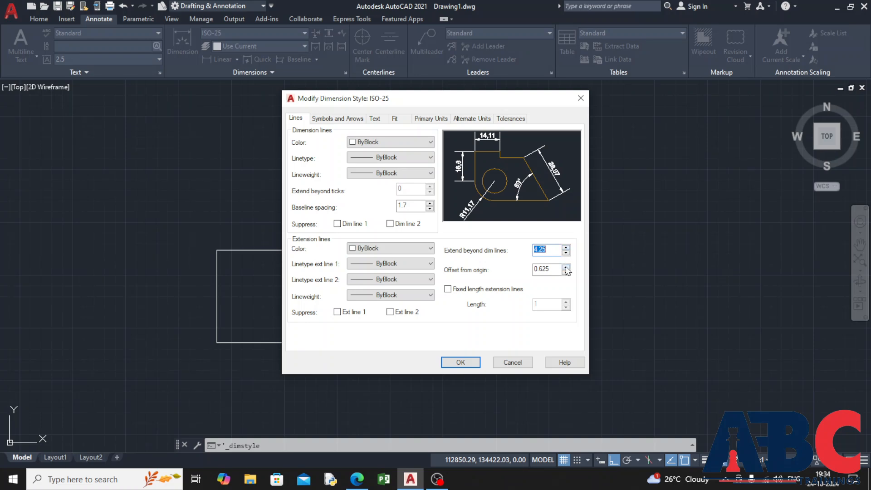
Set the extension lines' offset from origin to 3.825 and adjust the baseline spacing upward.
left_click(566, 267)
left_click(567, 267)
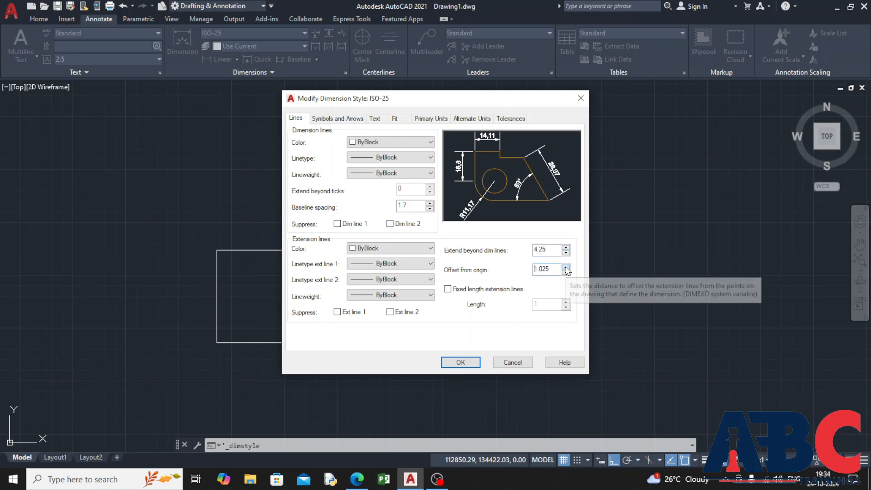
left_click(566, 267)
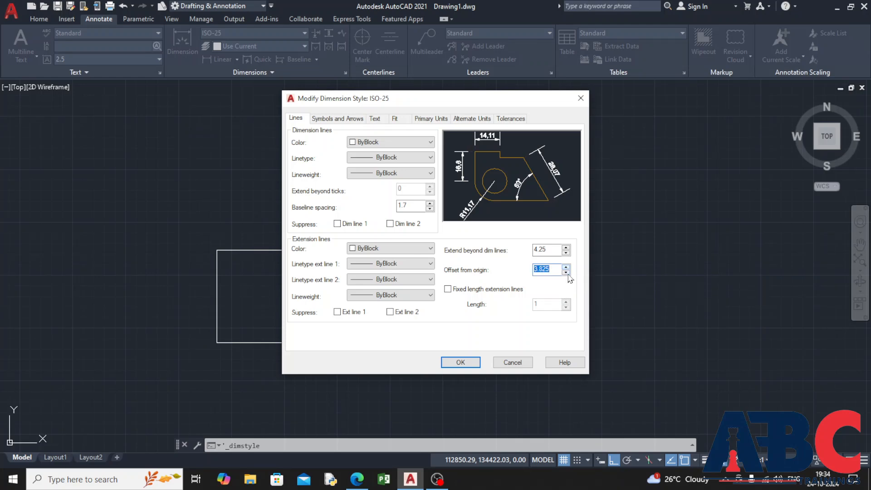
left_click(429, 203)
left_click(429, 204)
Review the arrowhead types available for the first, second and leader arrowheads, keeping Closed filled for each.
left_click(319, 119)
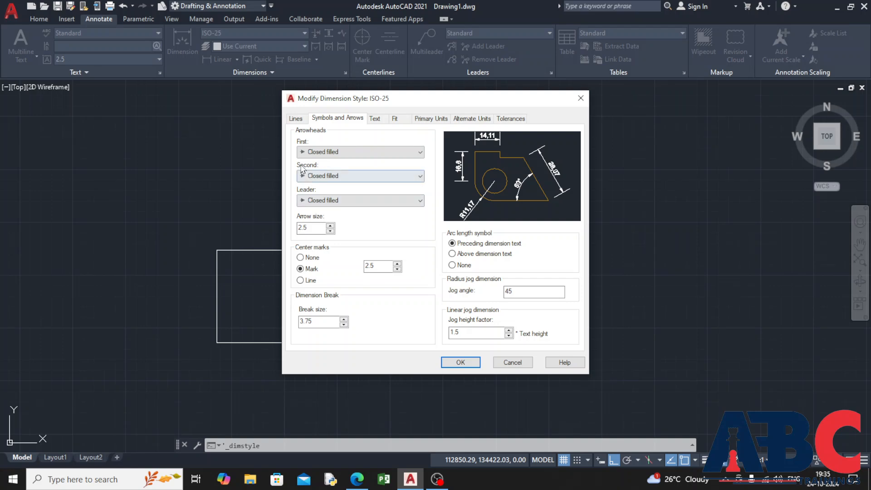
left_click(419, 152)
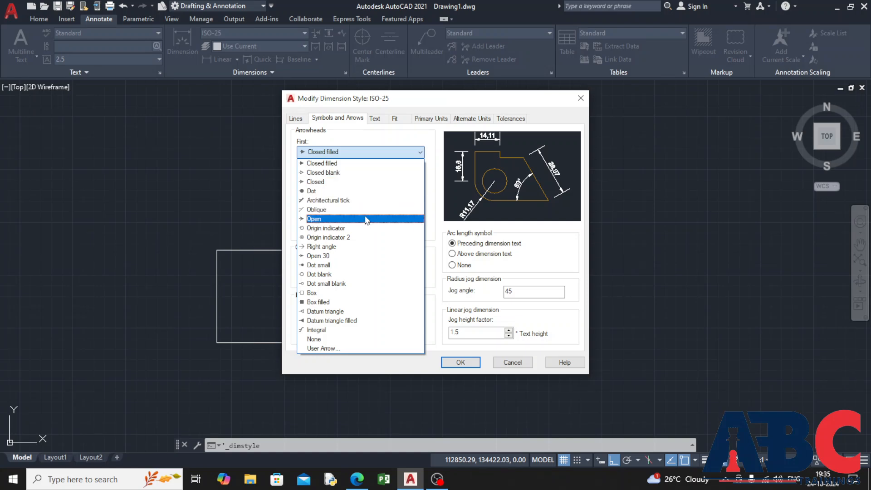
left_click(361, 164)
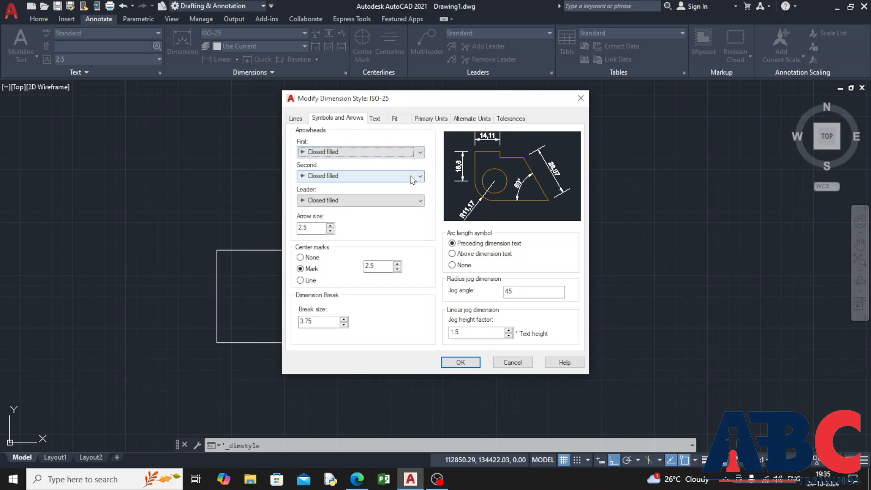
left_click(412, 178)
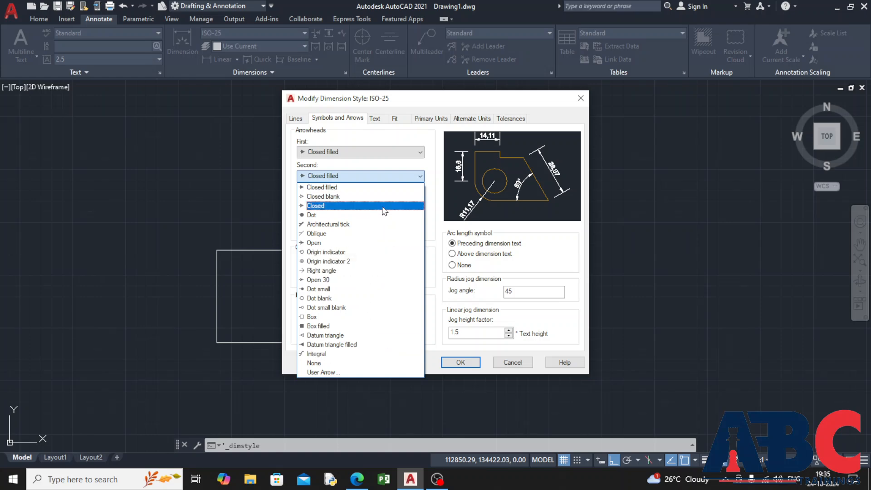
left_click(416, 176)
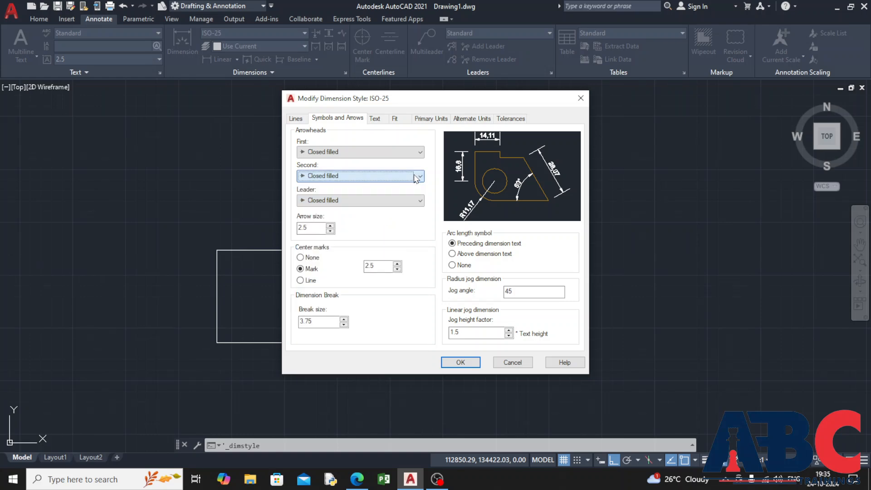
left_click(419, 202)
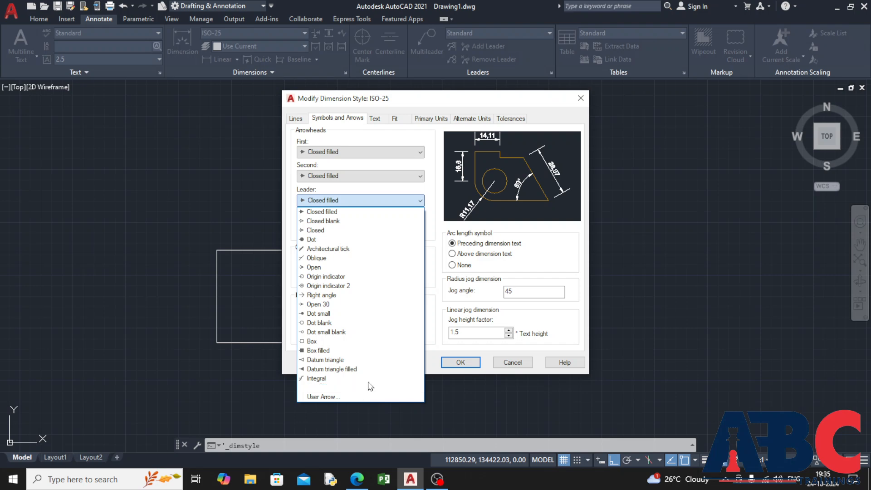
left_click(412, 208)
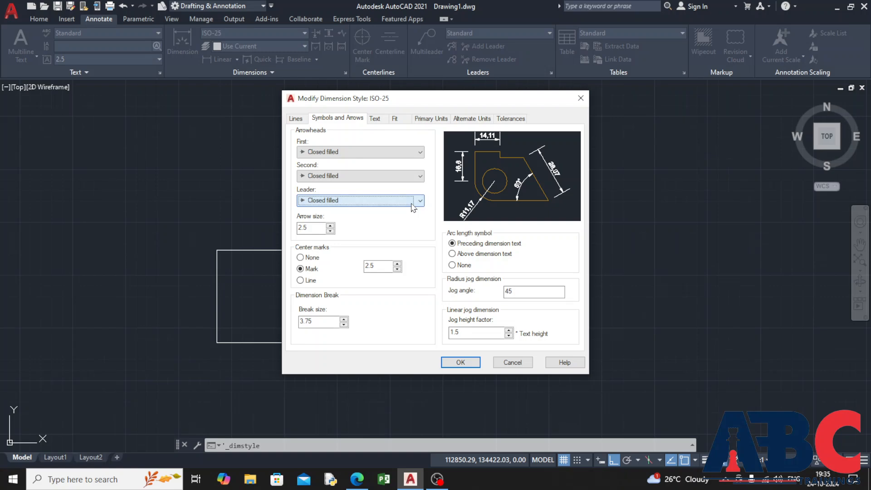
Set the arrow size to 5 and increase the dimension break size.
double_click(311, 228)
type("5")
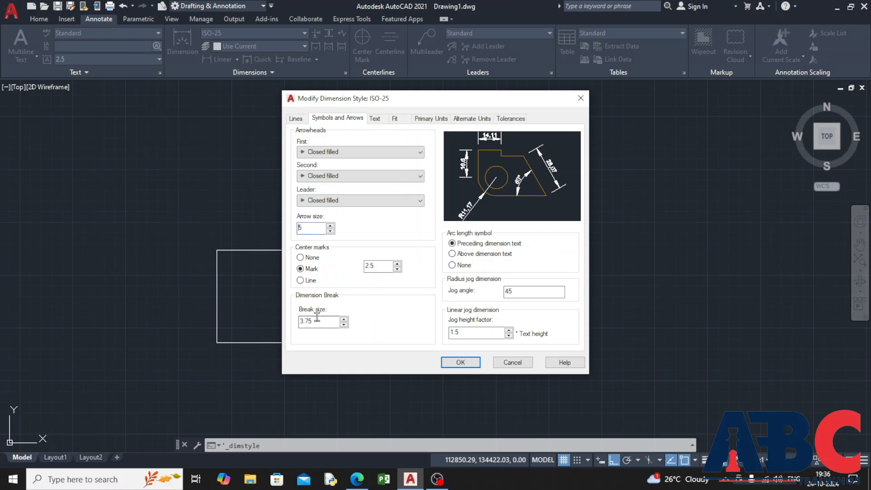
left_click(344, 319)
left_click(345, 319)
Review the text style, text color and fill color options for the dimension text.
left_click(382, 119)
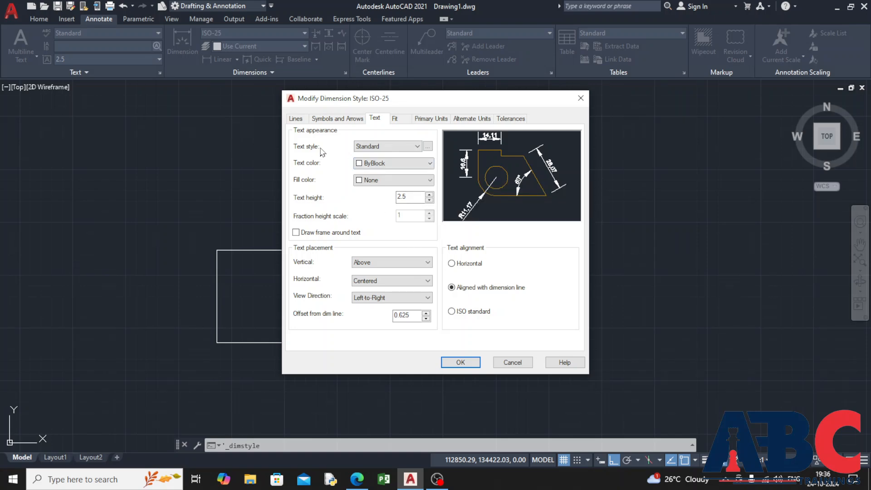
left_click(416, 147)
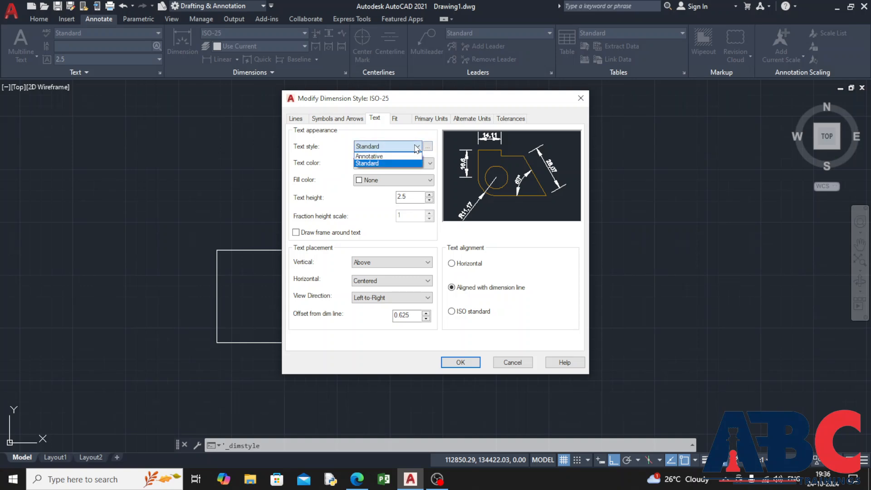
left_click(416, 147)
left_click(419, 164)
left_click(420, 168)
left_click(419, 181)
left_click(419, 181)
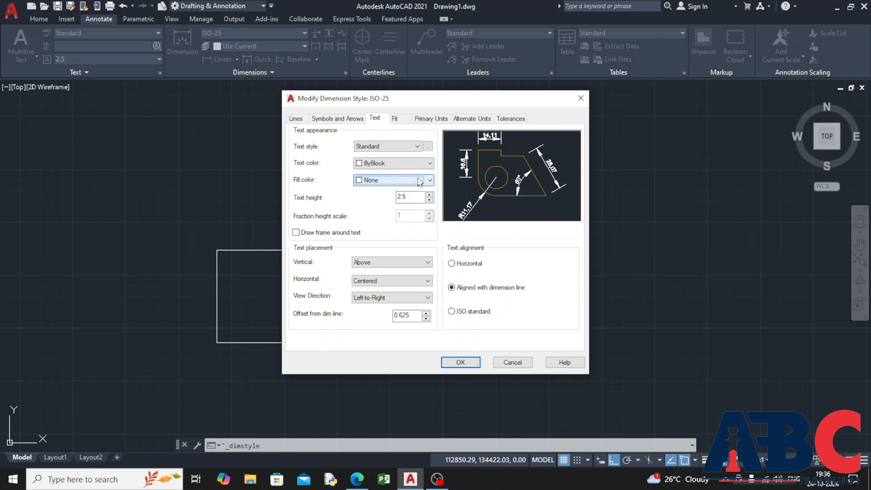
Set the dimension text height to 3.25.
left_click(430, 194)
left_click(429, 194)
left_click(429, 194)
left_click(429, 194)
left_click(429, 194)
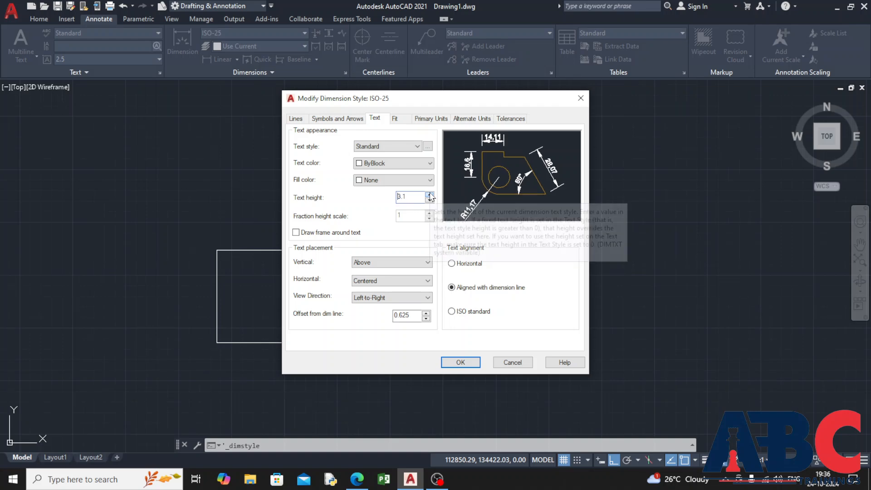
left_click(429, 194)
left_click(430, 195)
left_click(429, 194)
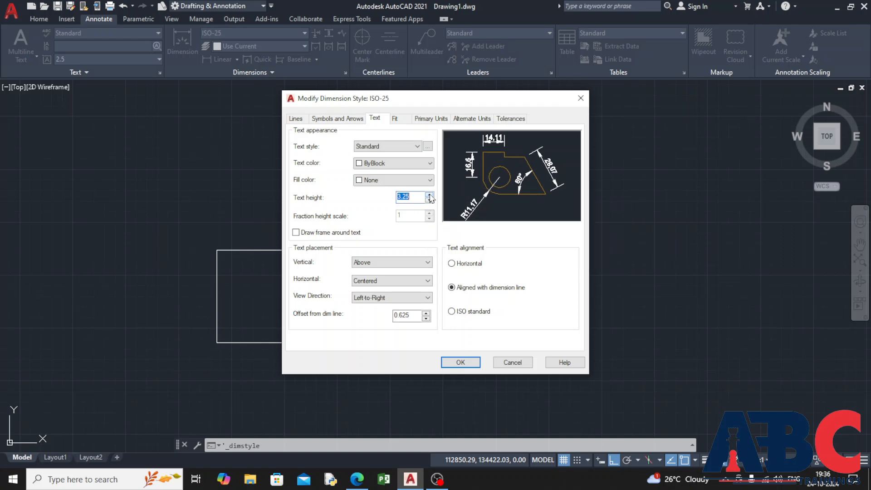
Try a frame around the text and the Horizontal and ISO standard alignments, restoring no frame and Aligned with dimension line.
left_click(295, 233)
left_click(296, 233)
left_click(452, 264)
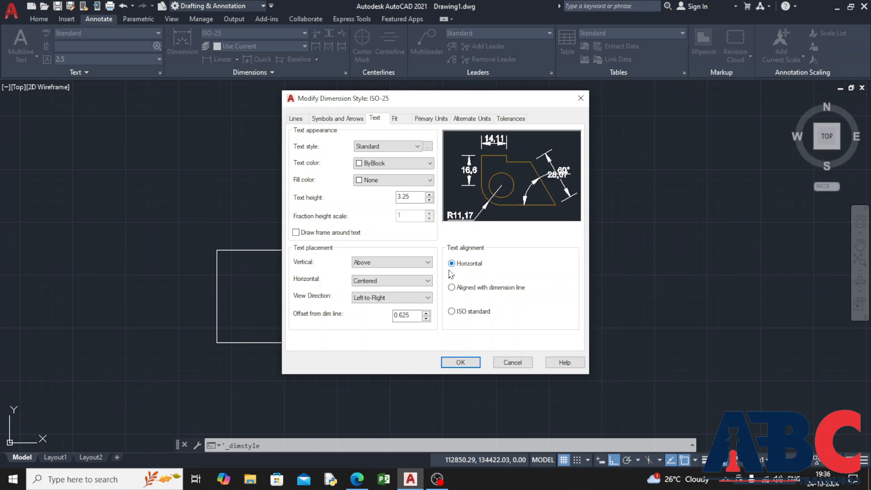
left_click(451, 288)
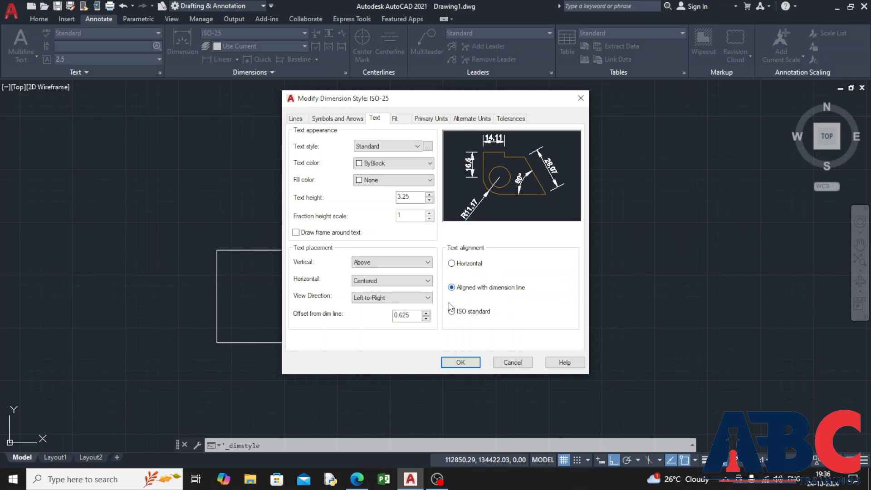
left_click(451, 311)
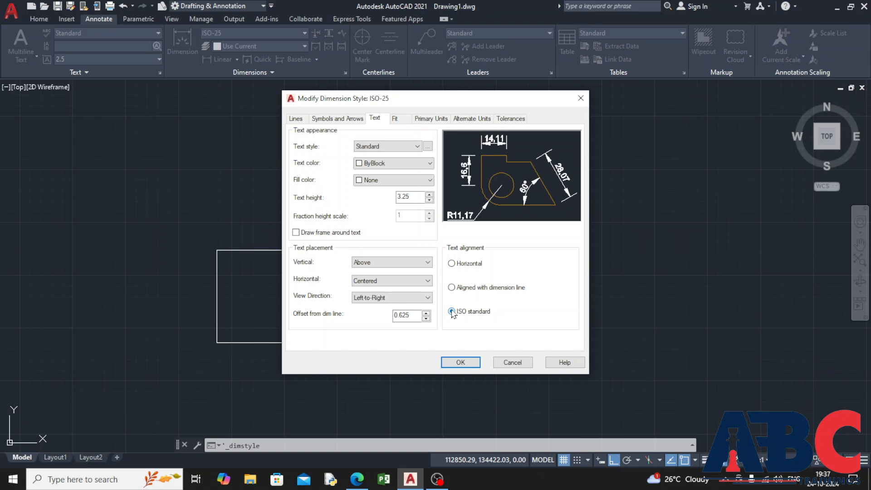
left_click(452, 287)
Try placing the text horizontally at and over extension lines 1 and 2, and return the placement to Centered.
left_click(426, 282)
left_click(420, 298)
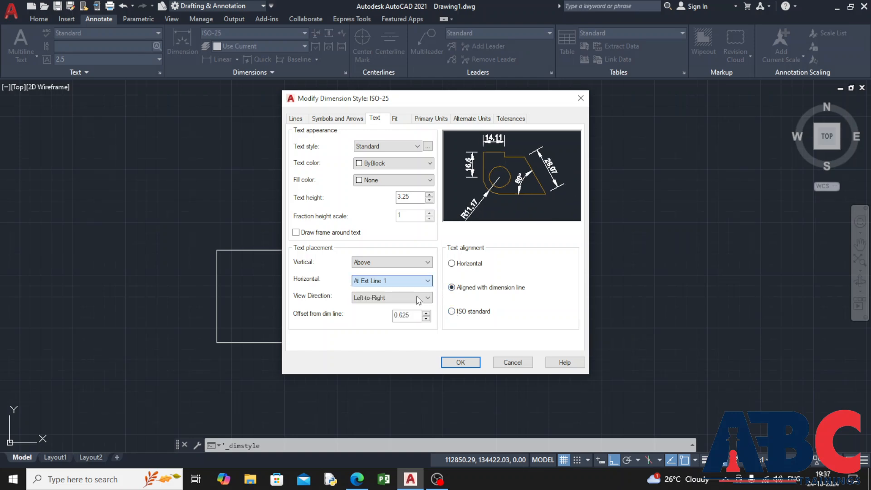
left_click(430, 280)
left_click(416, 303)
left_click(421, 284)
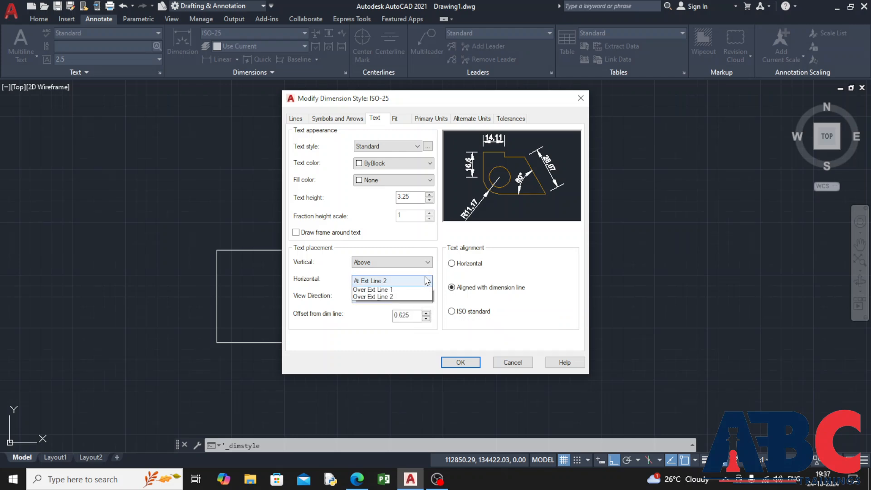
left_click(420, 314)
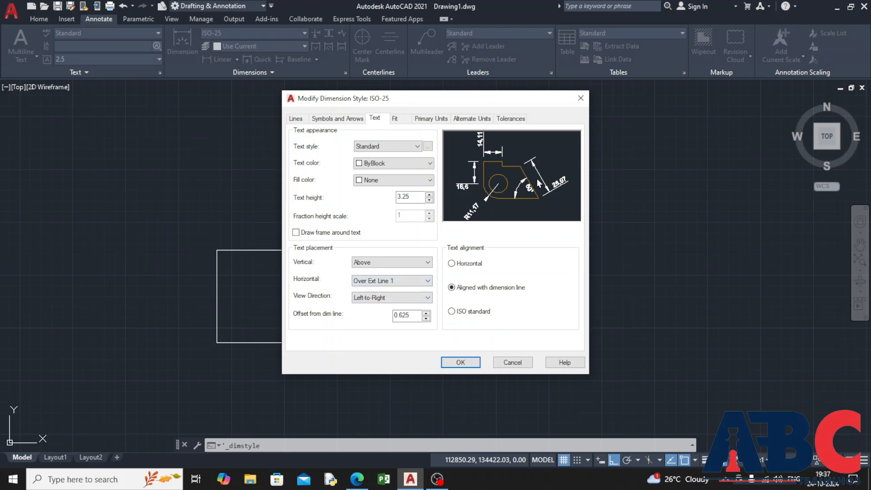
left_click(428, 280)
left_click(413, 318)
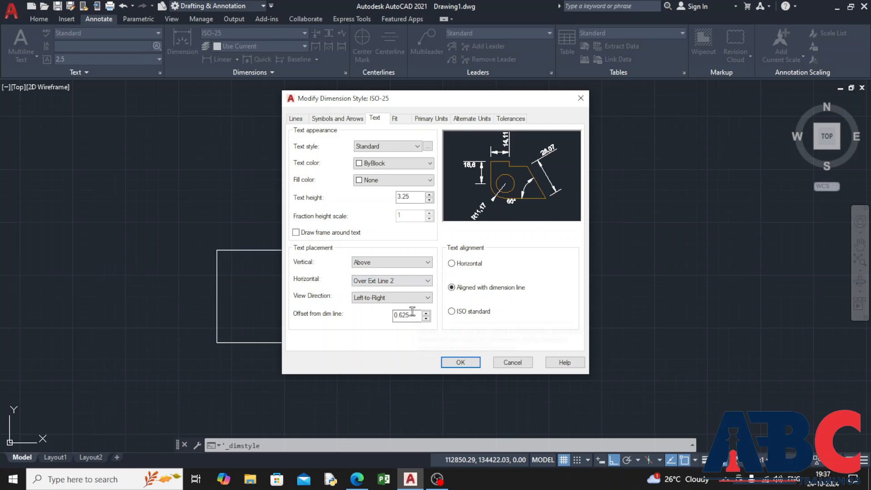
left_click(424, 284)
left_click(413, 291)
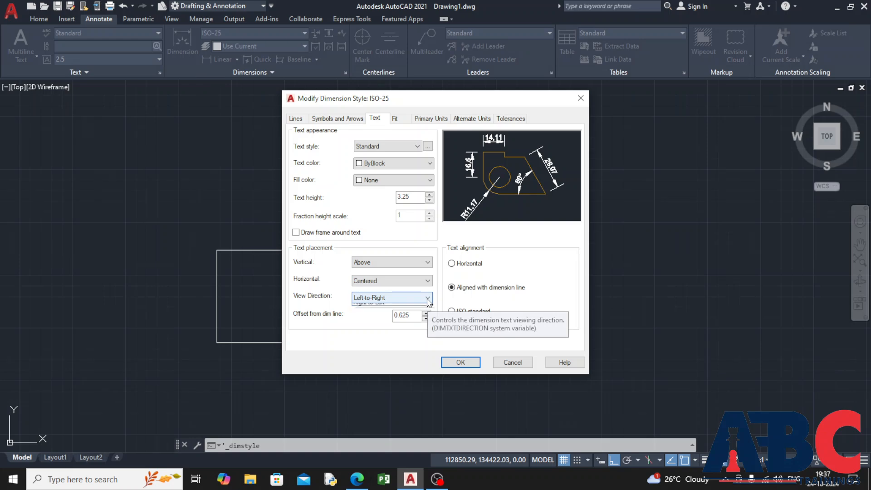
Try the Right-to-Left view direction for the dimension text and switch back to Left-to-Right.
left_click(427, 300)
left_click(423, 315)
left_click(427, 298)
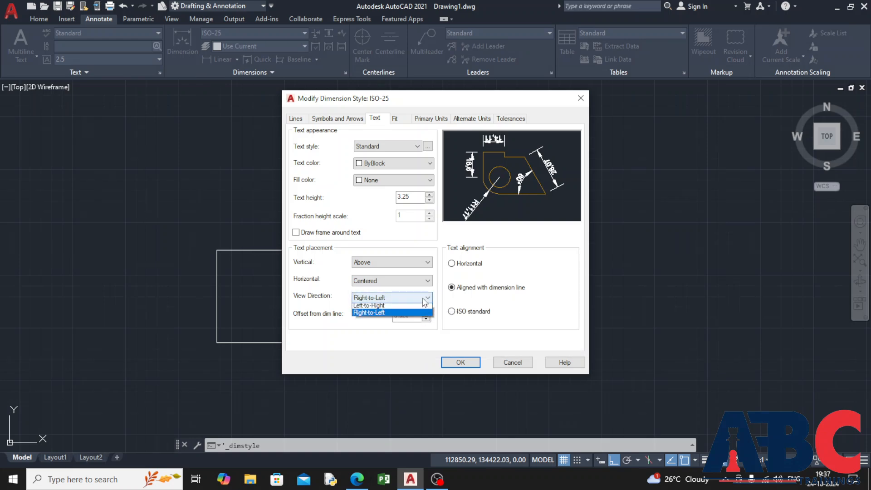
left_click(422, 308)
Set the text's offset from the dimension line to 0.875.
left_click(411, 315)
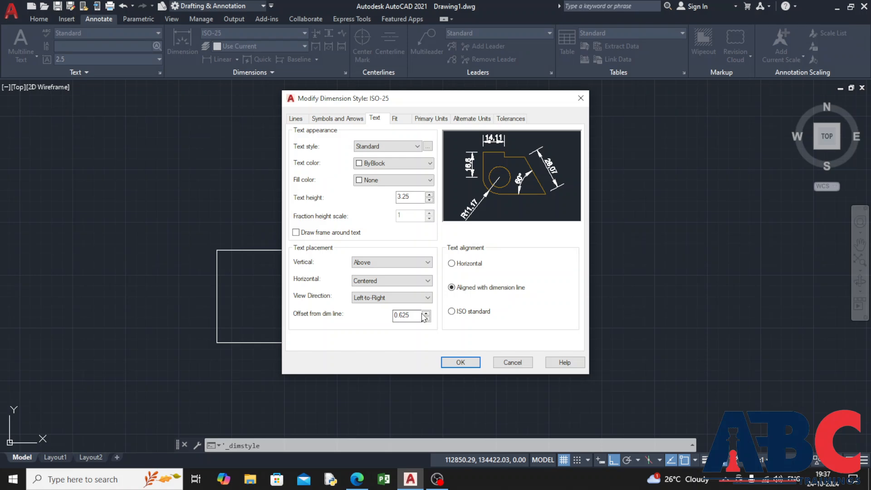
left_click(426, 313)
left_click(427, 313)
left_click(427, 312)
left_click(428, 313)
left_click(426, 319)
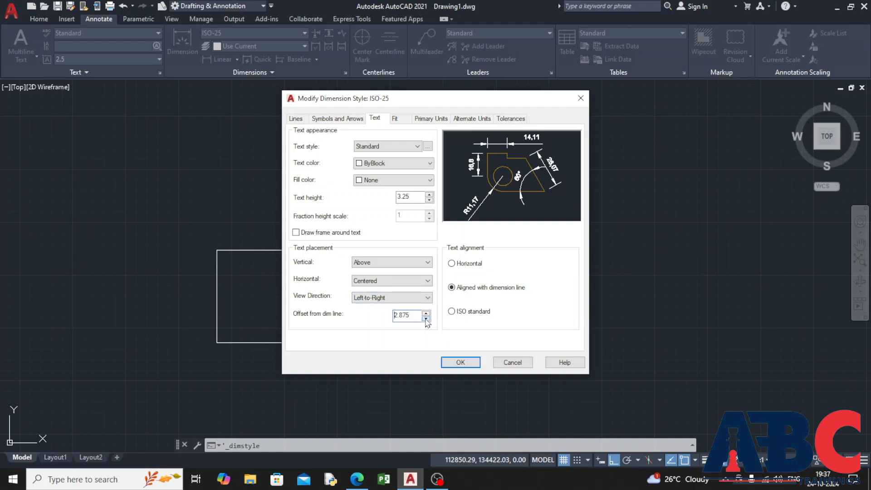
left_click(427, 319)
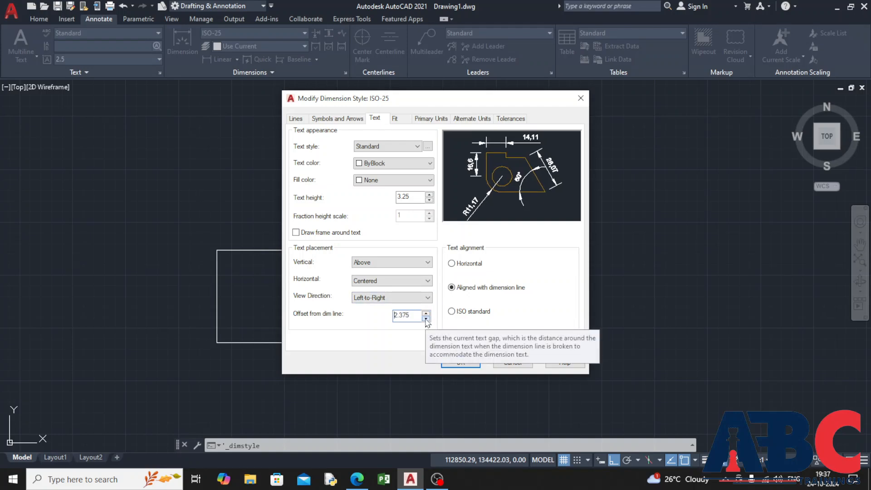
left_click(427, 319)
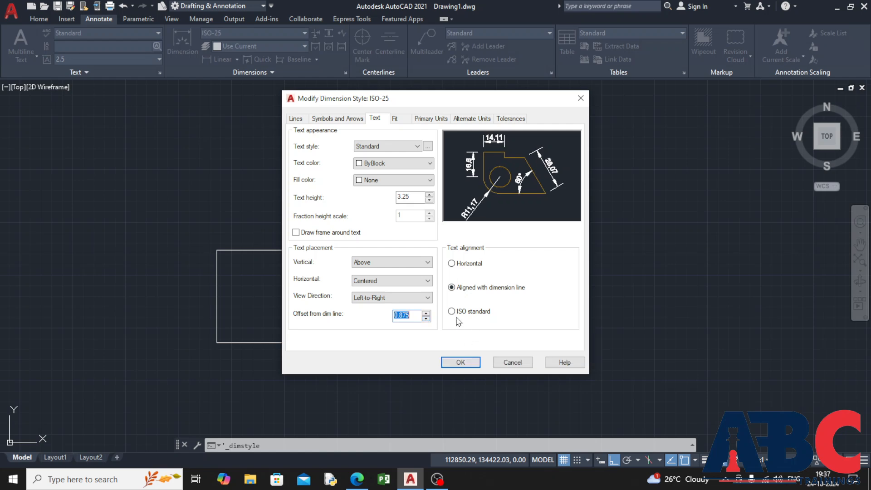
Try the Scientific unit format for the linear dimensions, switch back to Decimal and choose a precision of 0.00.
left_click(396, 119)
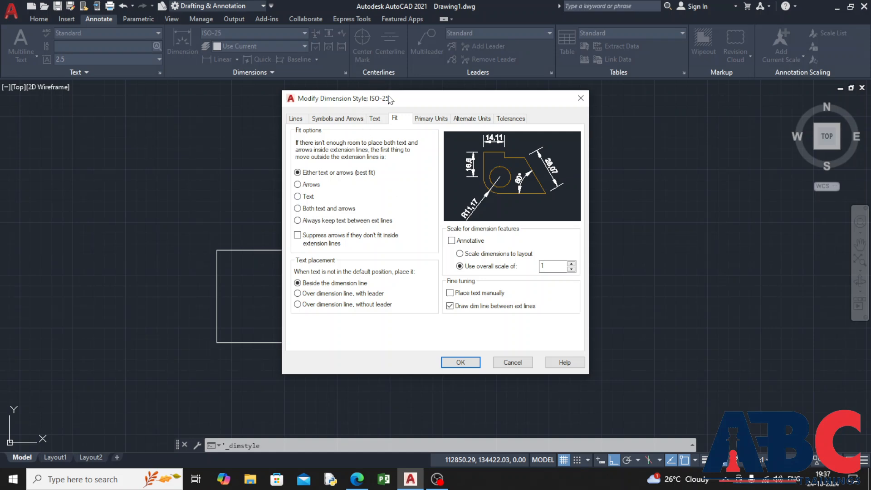
left_click(433, 121)
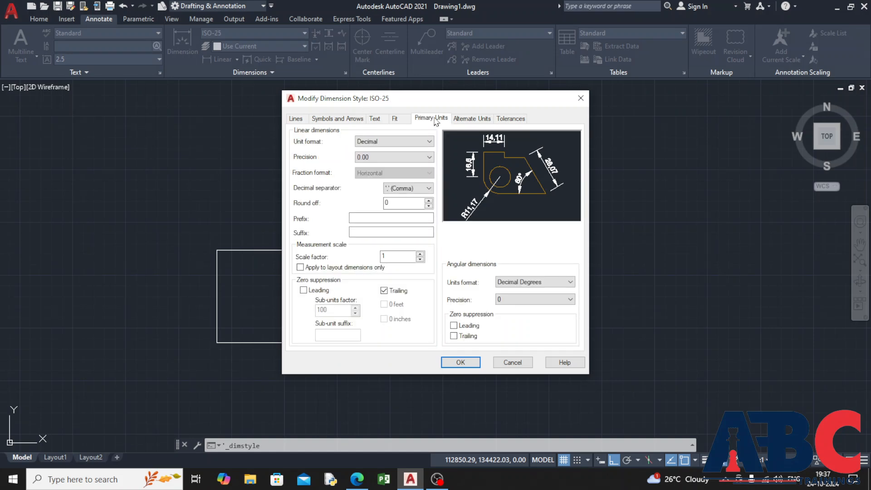
left_click(422, 142)
left_click(423, 142)
left_click(422, 142)
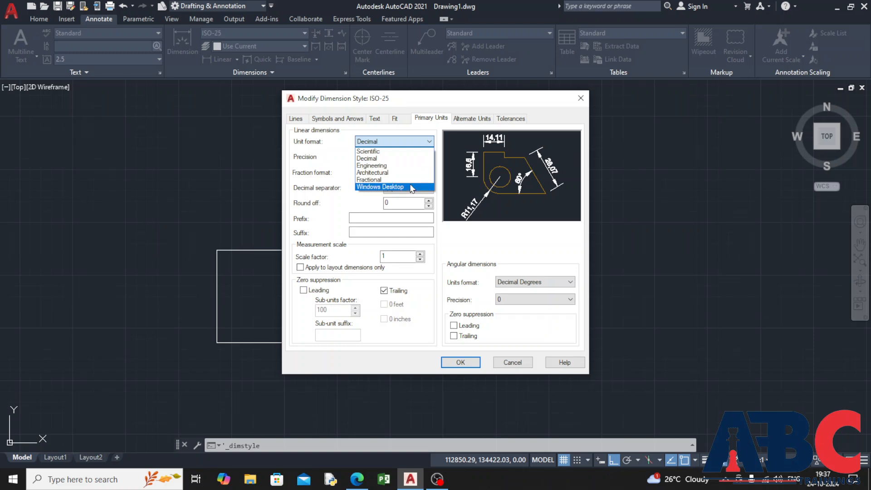
left_click(399, 152)
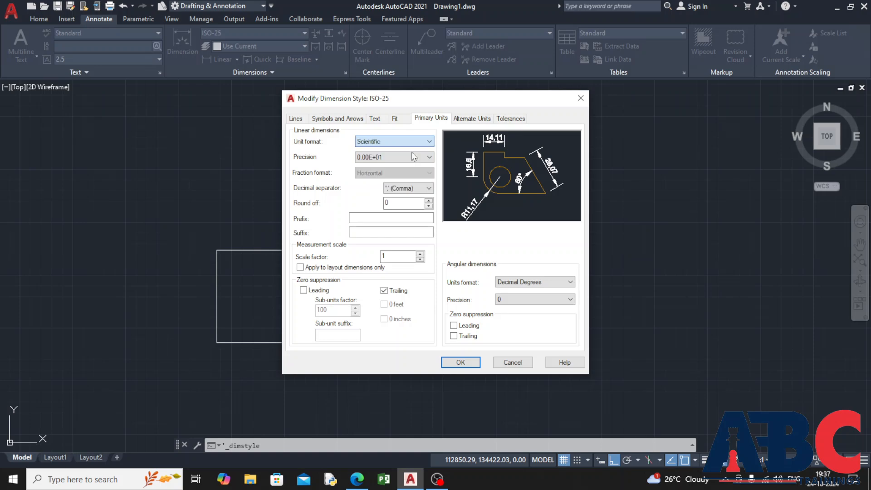
left_click(428, 143)
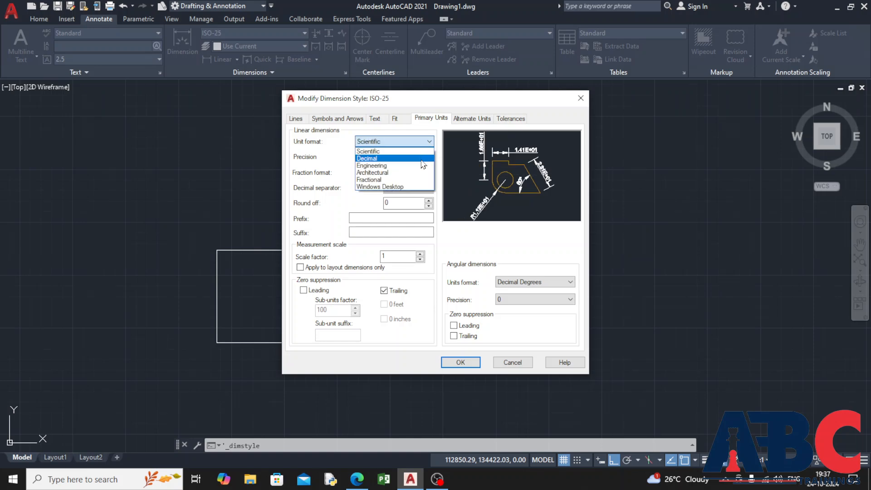
left_click(422, 159)
left_click(427, 157)
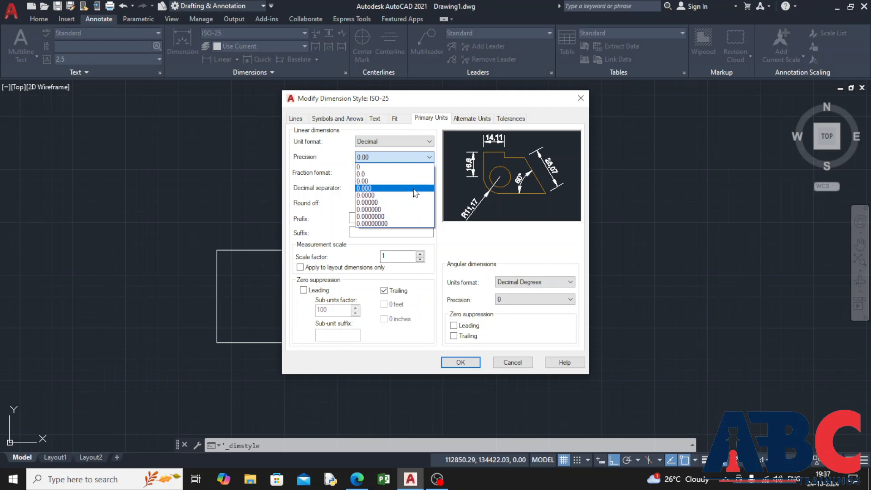
left_click(414, 182)
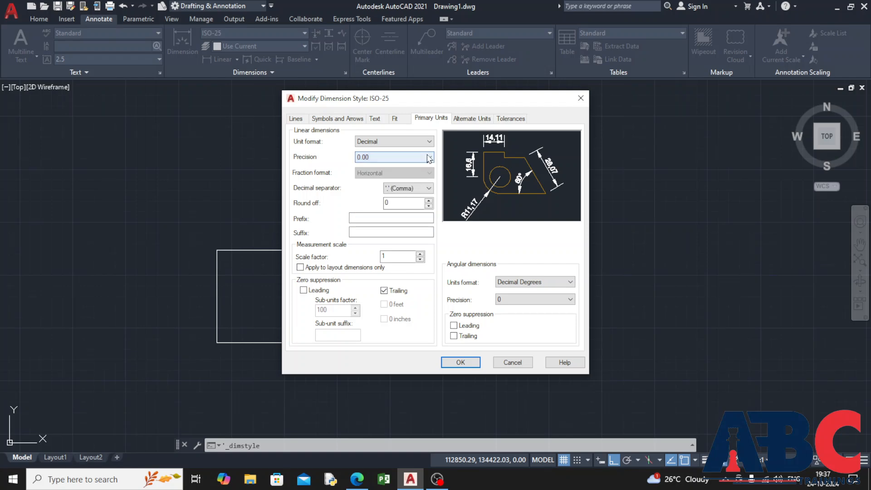
Try the Engineering, Architectural, Fractional and Windows Desktop unit formats for the linear dimensions, and return to Decimal.
left_click(429, 141)
left_click(426, 166)
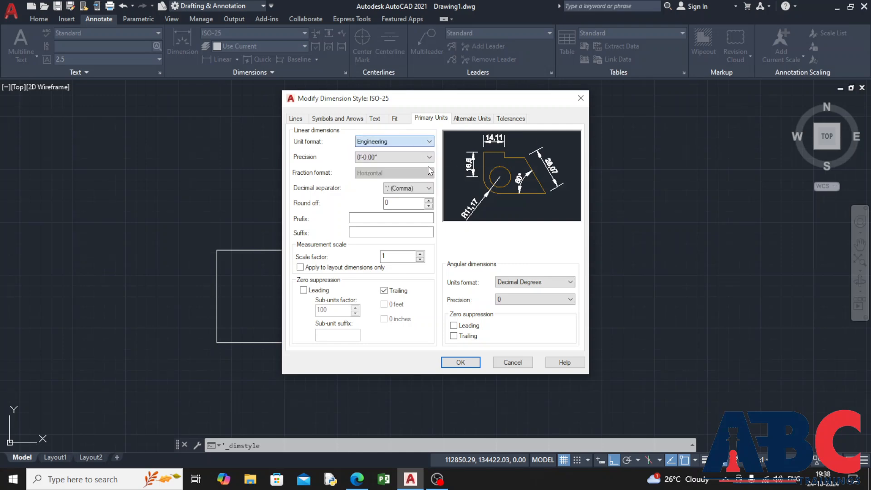
left_click(427, 158)
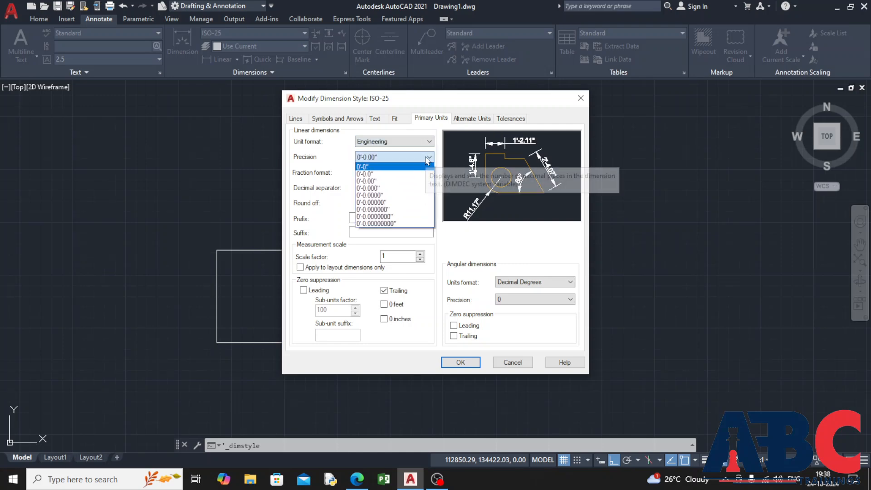
left_click(427, 166)
left_click(429, 141)
left_click(423, 173)
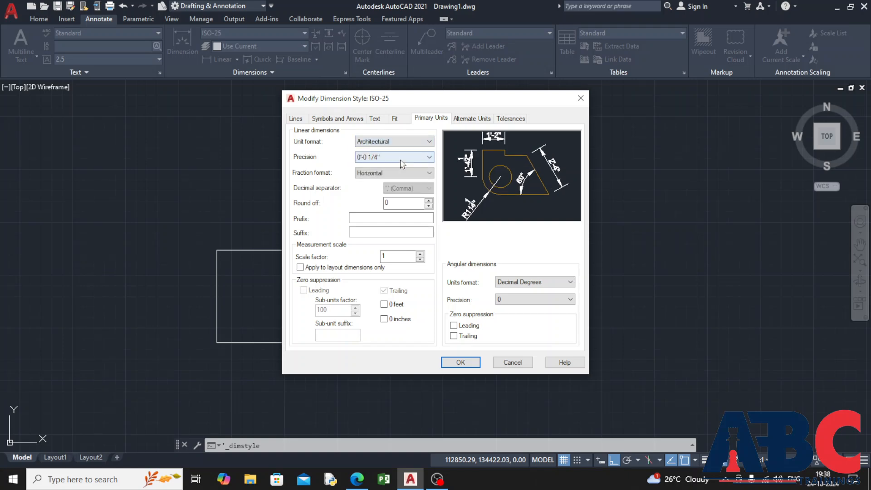
left_click(429, 141)
left_click(422, 181)
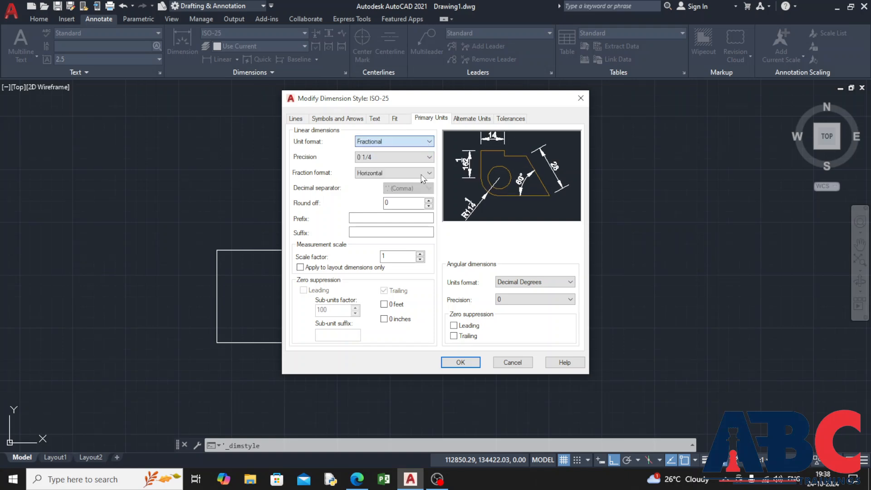
left_click(429, 142)
left_click(424, 188)
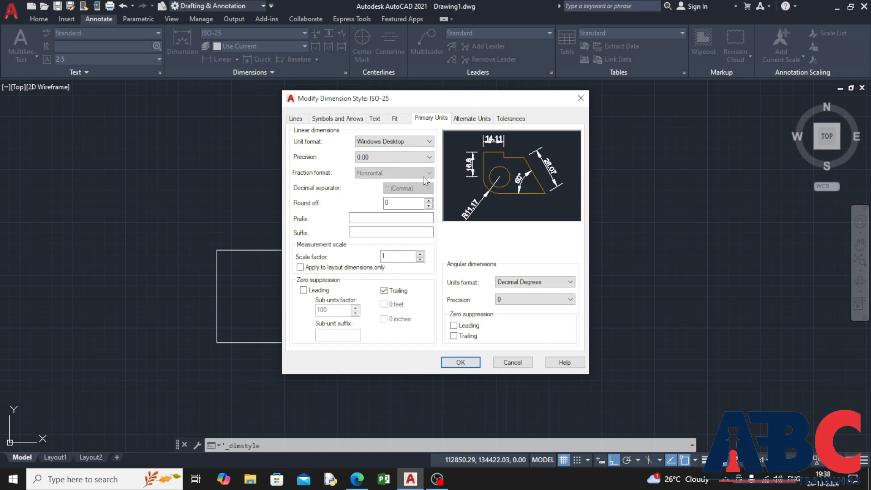
left_click(429, 141)
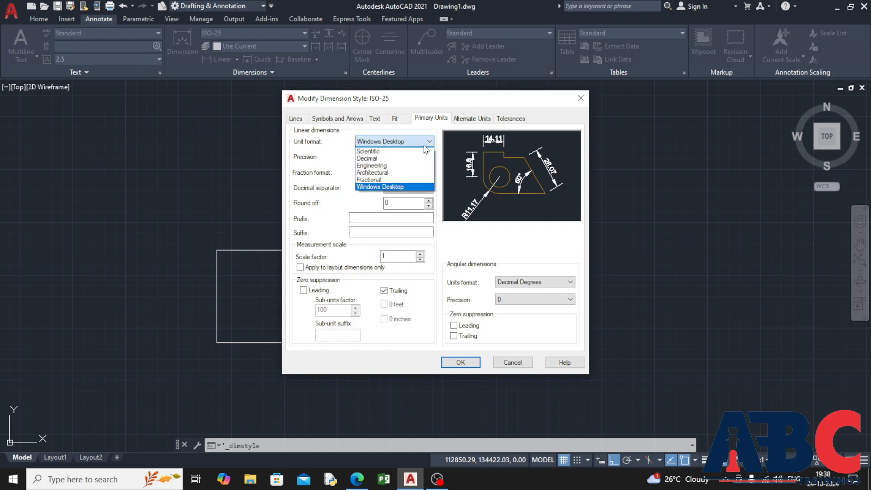
left_click(422, 158)
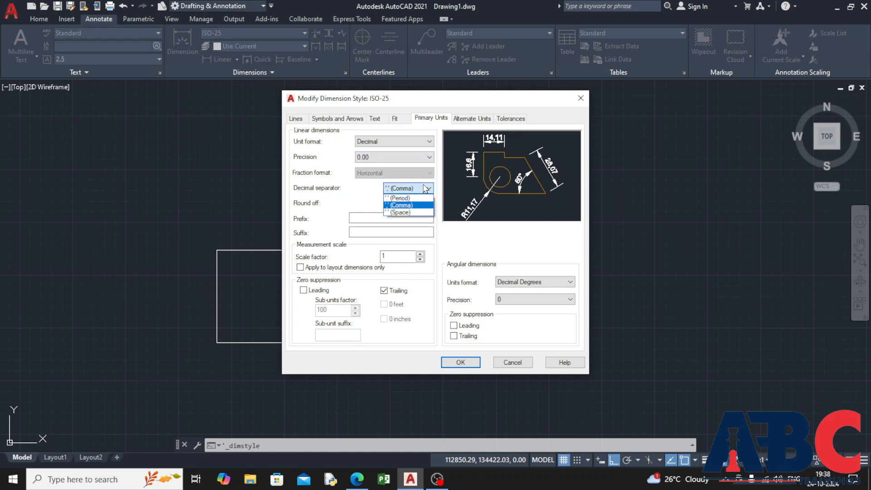
Try Period and Comma as the decimal separator of the primary units, and set it to Space.
left_click(425, 198)
left_click(429, 188)
left_click(426, 205)
left_click(428, 189)
left_click(427, 212)
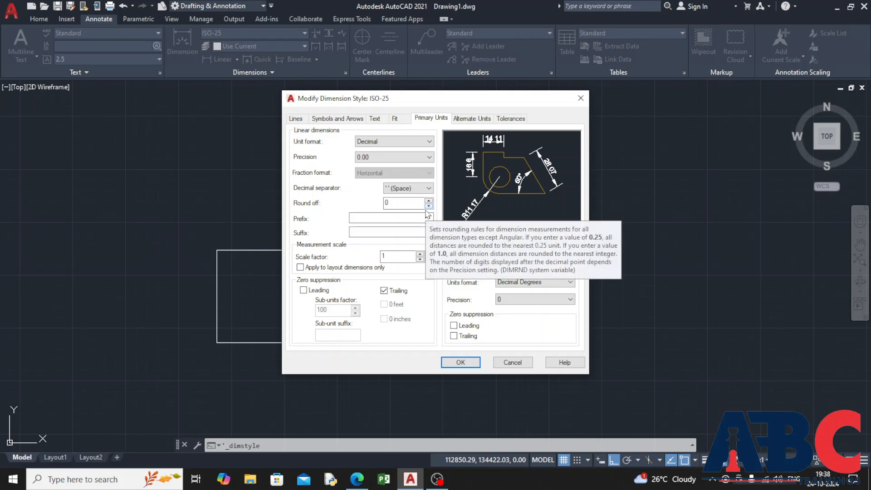
left_click(431, 192)
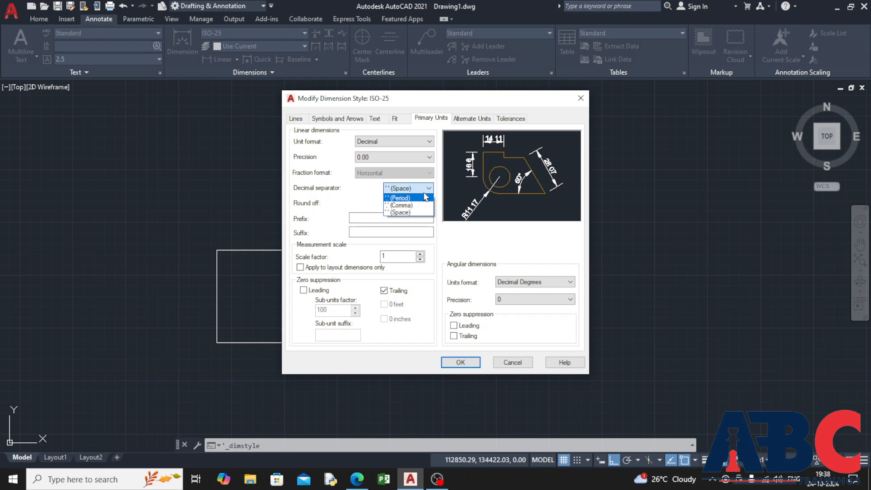
left_click(424, 190)
Try a round-off of 0.05 and the display of alternate units, restoring a round-off of 0 and no alternate units.
left_click(429, 200)
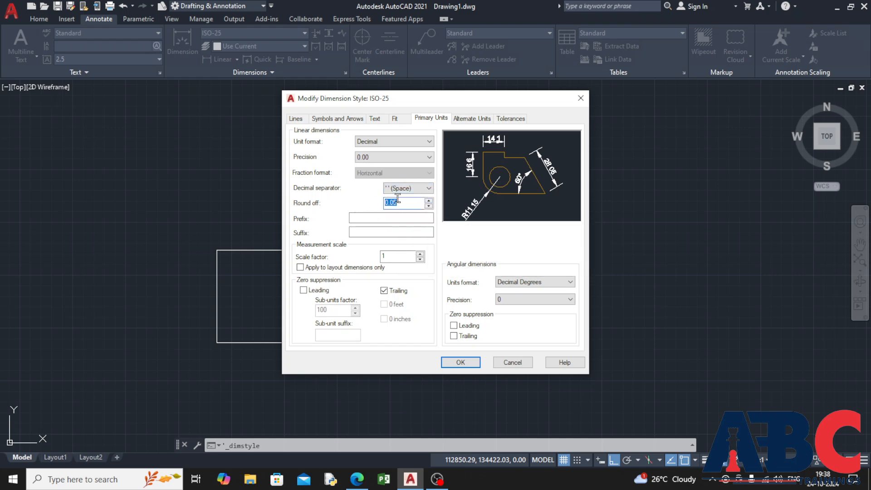
left_click(429, 206)
left_click(456, 119)
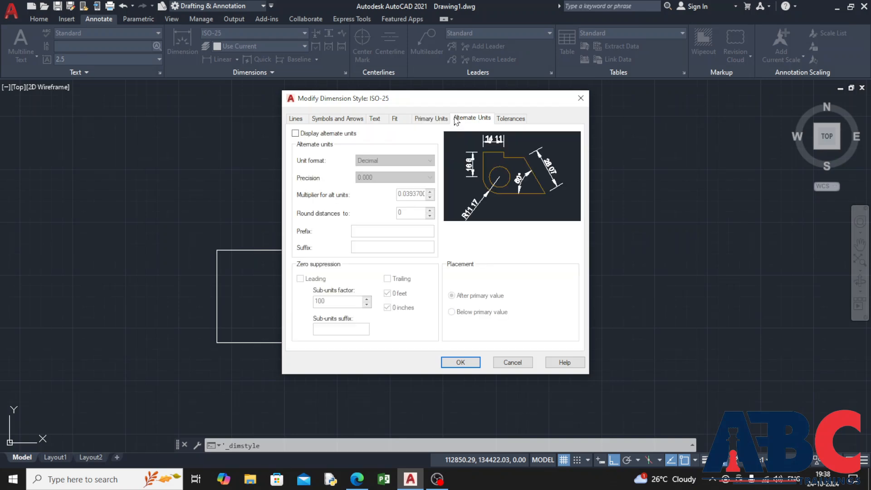
left_click(295, 134)
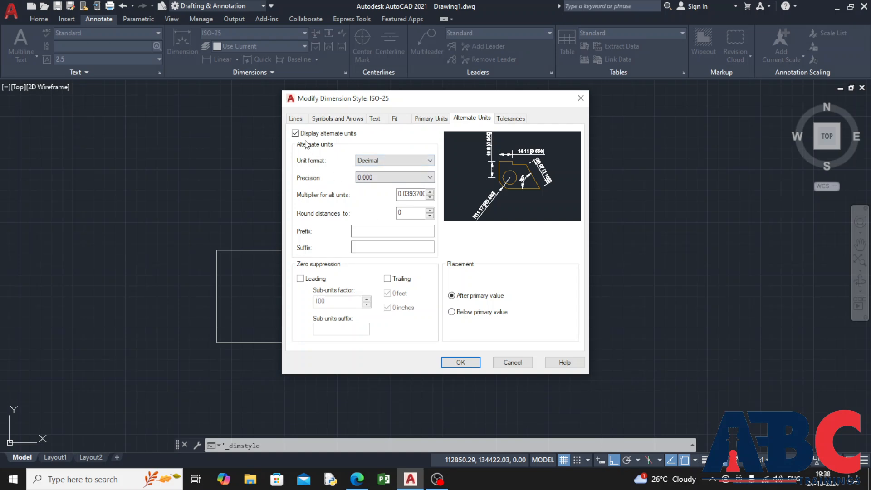
left_click(295, 133)
Try the Symmetrical, Deviation, Limits and Basic tolerance methods, and return the method to None.
left_click(507, 119)
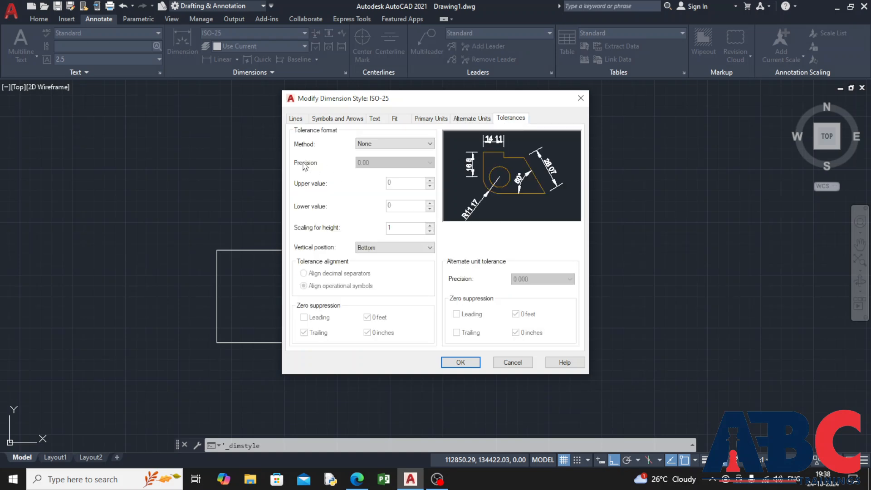
left_click(430, 145)
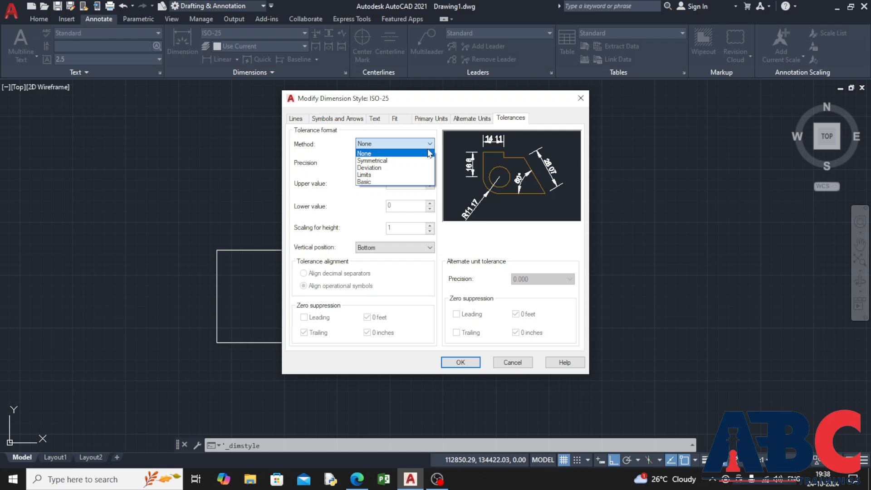
left_click(425, 160)
left_click(411, 145)
left_click(409, 168)
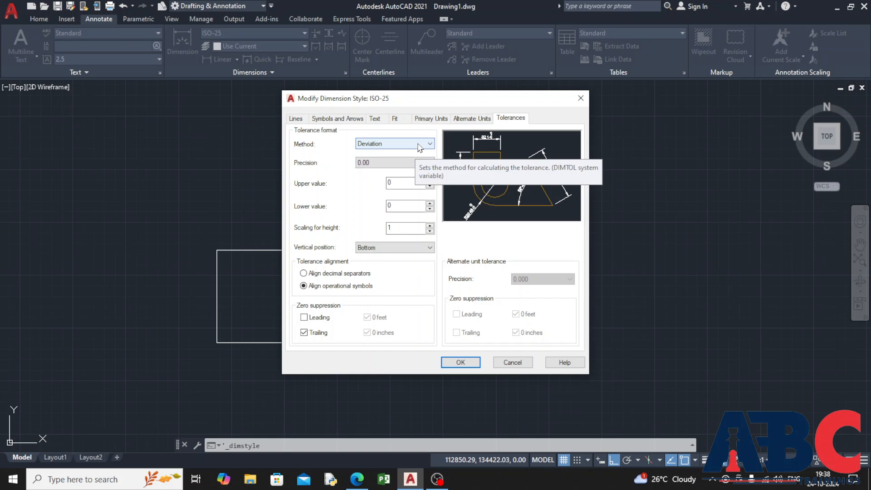
left_click(419, 144)
left_click(395, 175)
left_click(404, 144)
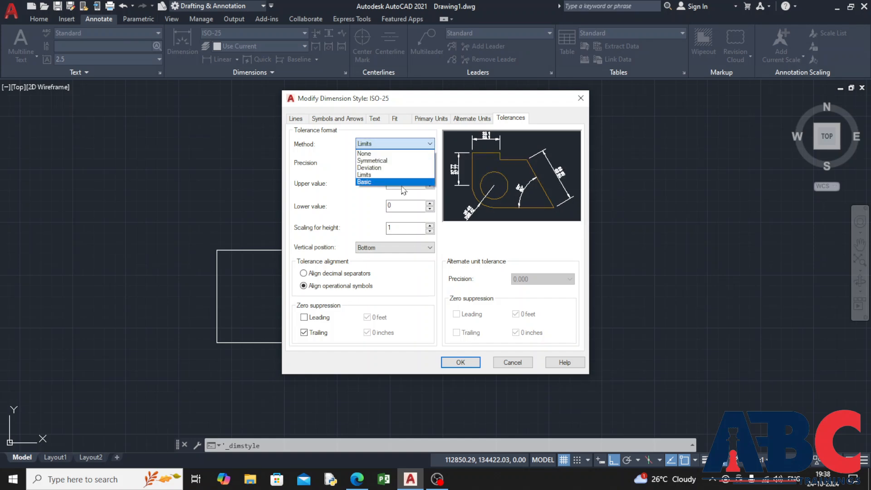
left_click(395, 182)
left_click(416, 145)
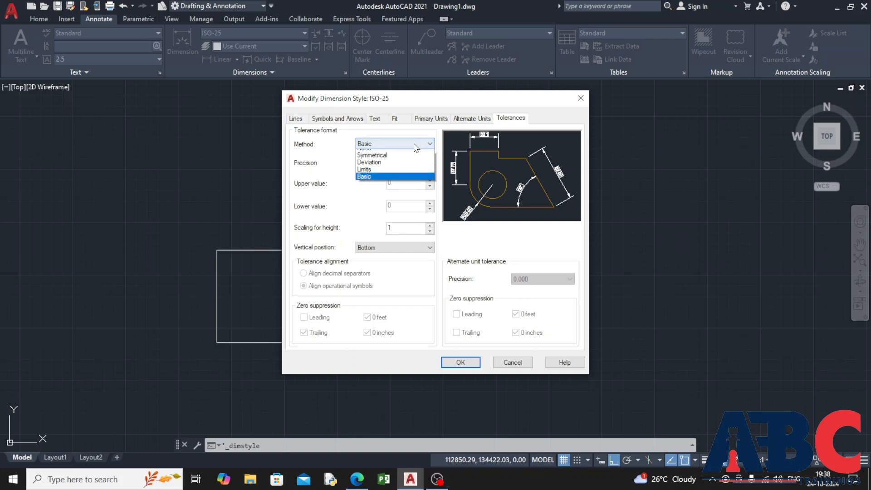
left_click(411, 160)
left_click(415, 145)
left_click(410, 154)
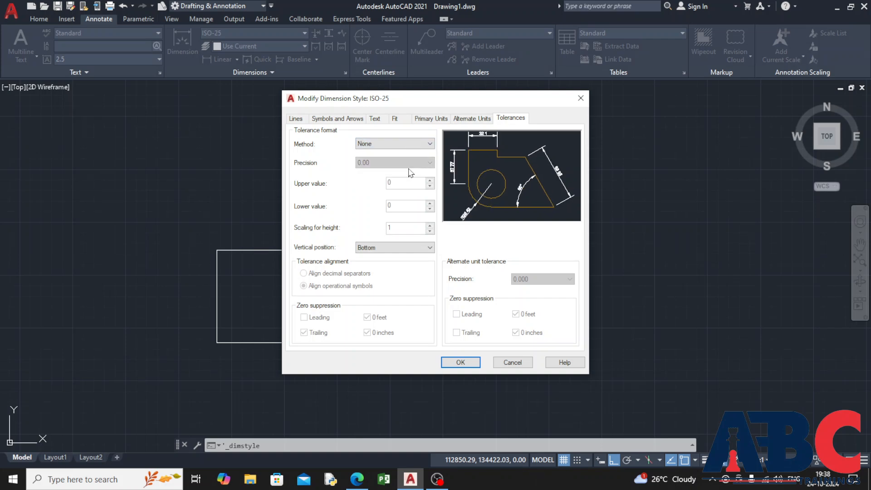
Accept the ISO-25 style modifications, make ISO-25 the current dimension style and close the Dimension Style Manager.
left_click(456, 362)
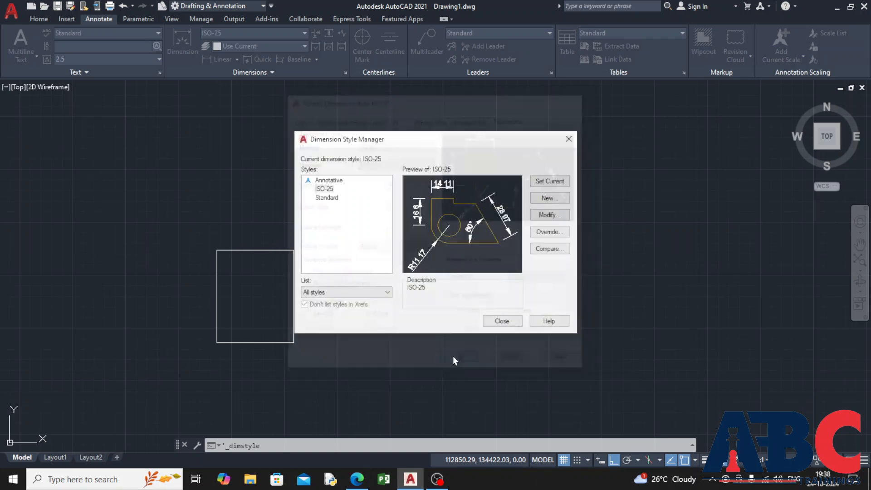
left_click(389, 293)
left_click(391, 294)
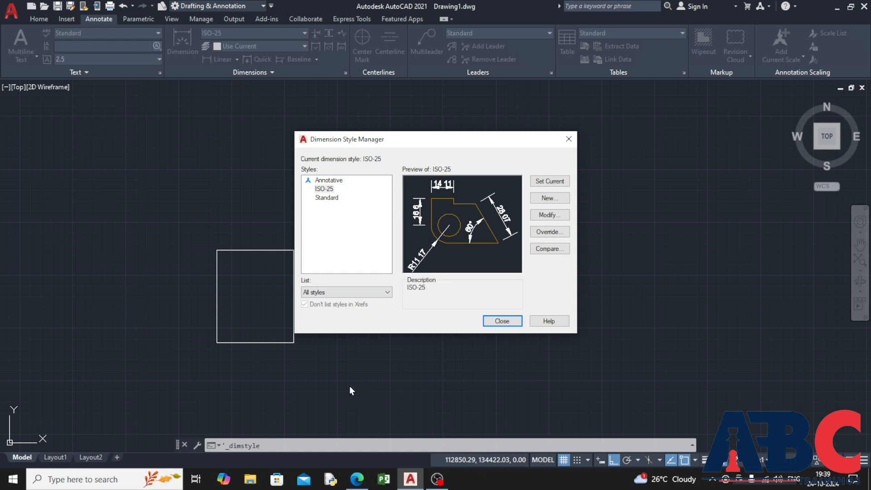
left_click(536, 182)
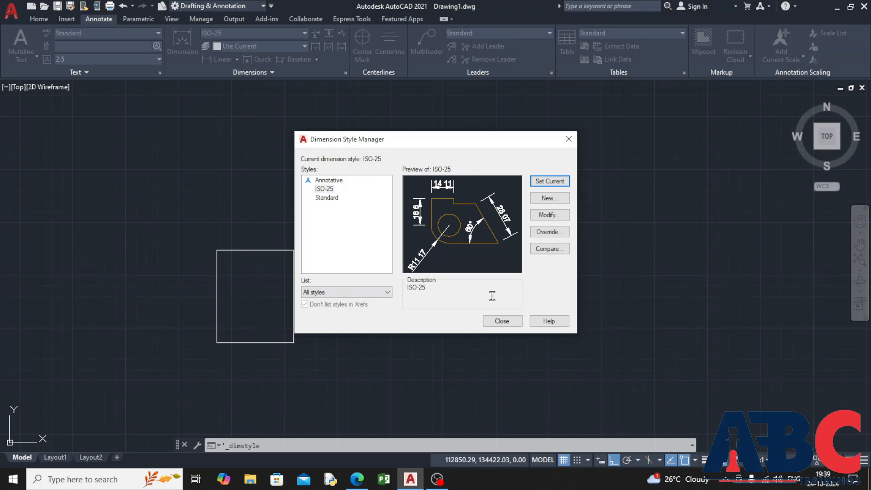
left_click(496, 321)
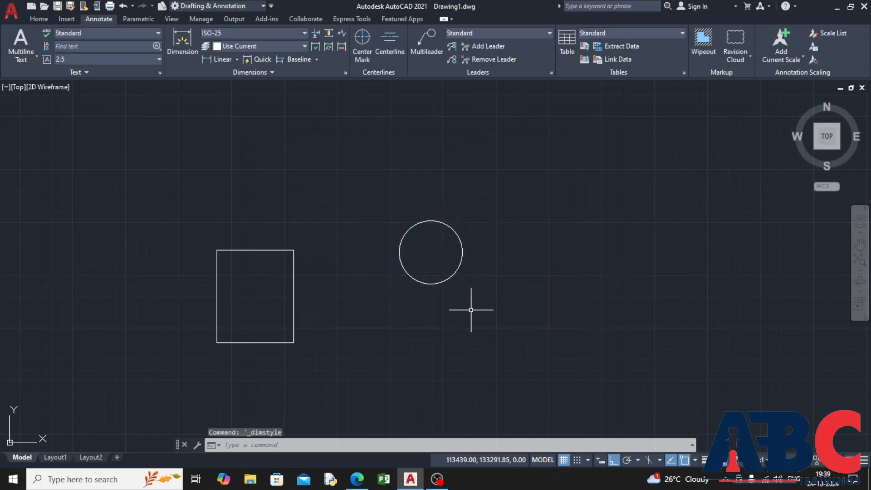
Add a linear dimension of about 208 units along part of the rectangle's top edge, with its dimension line above.
left_click(213, 60)
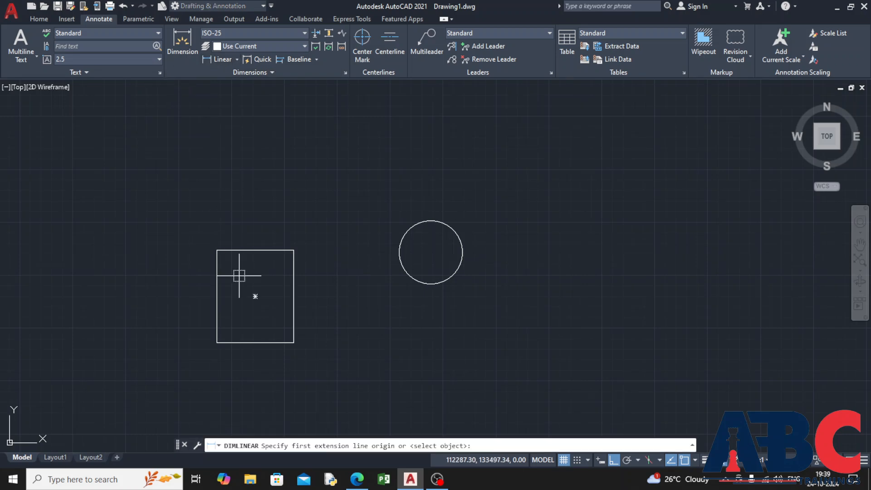
left_click(233, 249)
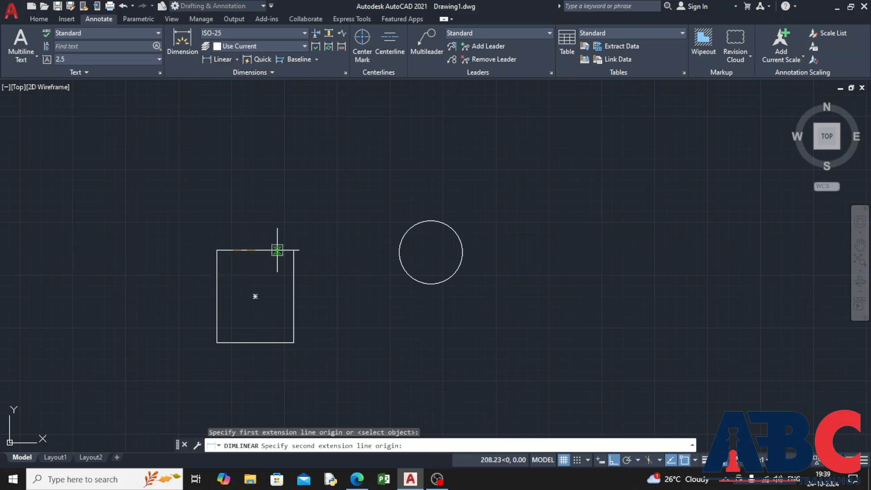
left_click(277, 249)
left_click(284, 224)
scroll(268, 227, "up", 4)
scroll(239, 214, "up", 5)
scroll(239, 217, "down", 5)
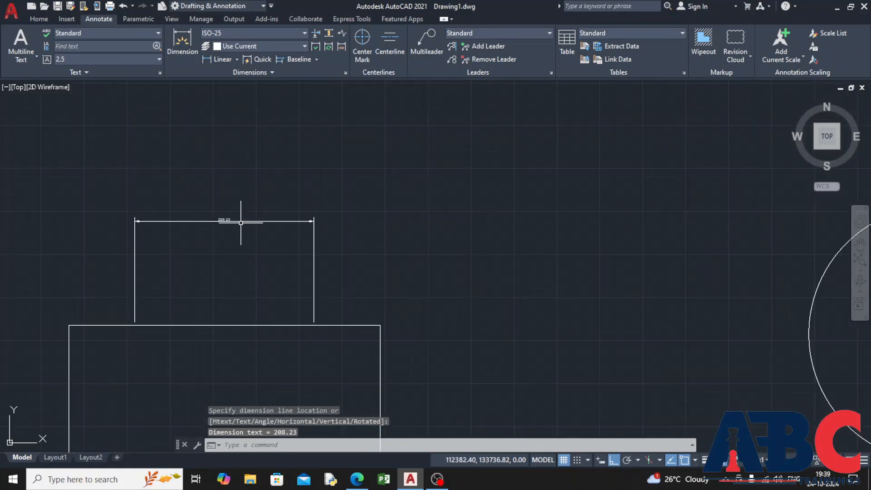
Dimension the rectangle's left edge with the DIM command, placing the dimension line just outside the rectangle.
left_click(182, 43)
scroll(118, 272, "down", 5)
key("Return")
left_click(103, 331)
left_click(83, 334)
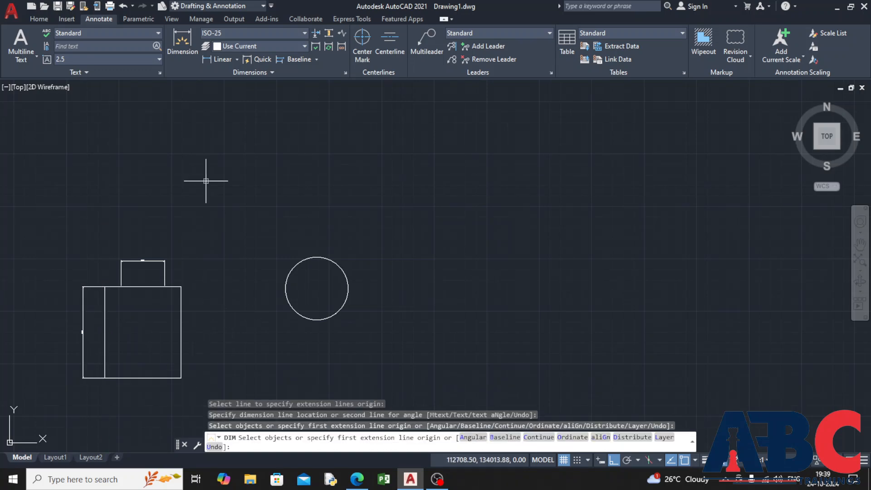
Add a diameter dimension to the circle, placing its text inside the circle with the arrowhead touching the circle's edge.
left_click(238, 60)
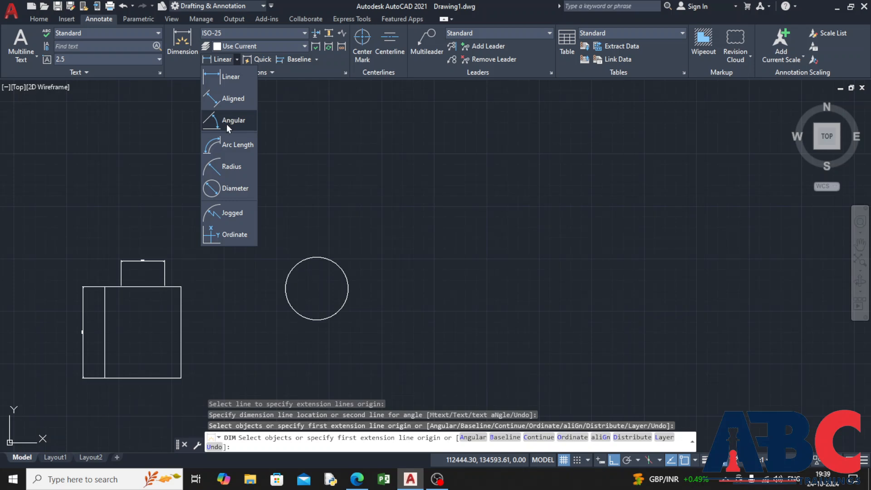
left_click(236, 189)
left_click(348, 313)
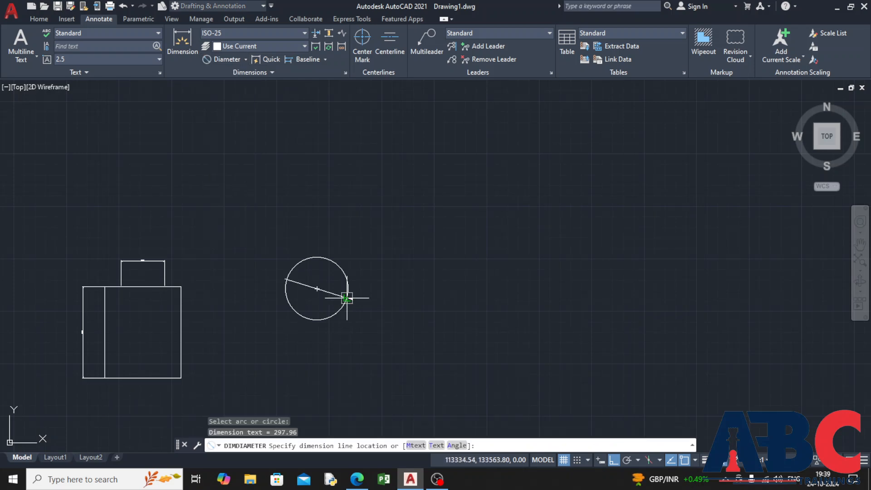
scroll(338, 286, "up", 10)
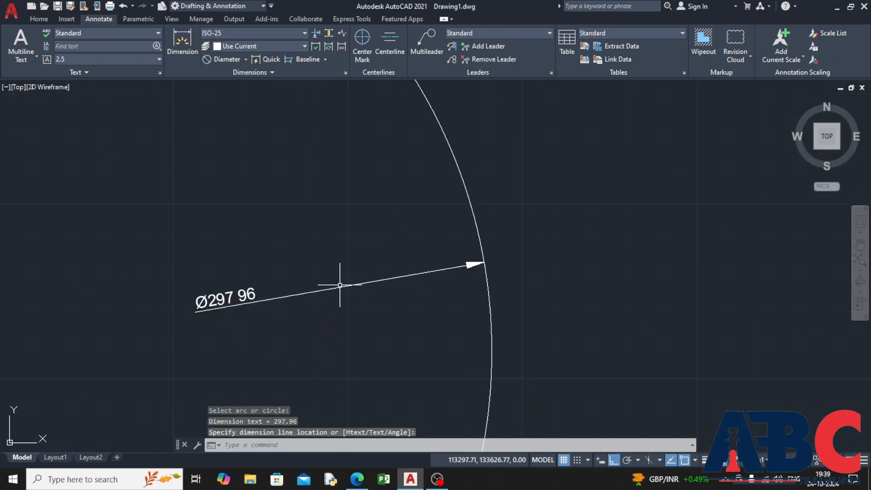
scroll(259, 289, "down", 15)
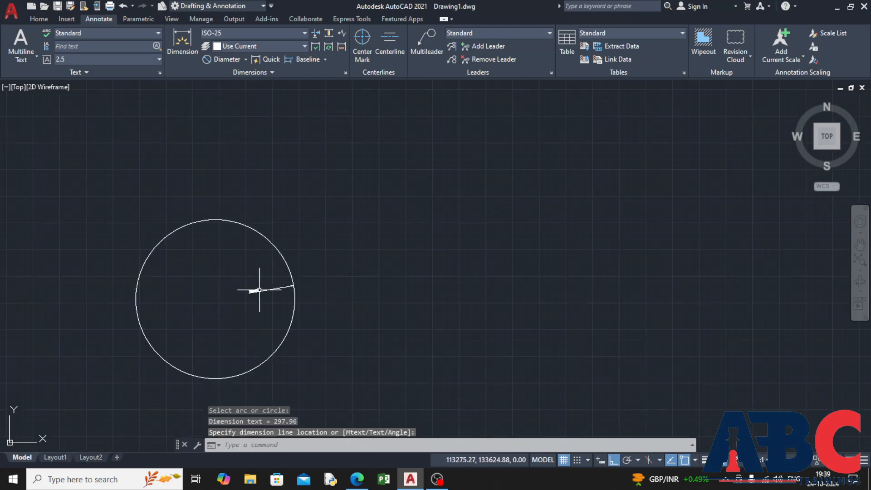
scroll(278, 277, "up", 6)
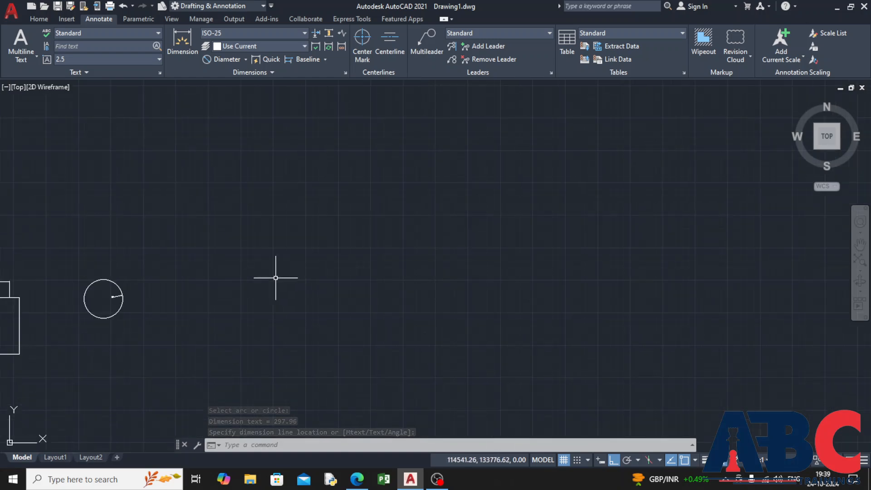
middle_click_drag(239, 259, 499, 233)
scroll(361, 304, "up", 10)
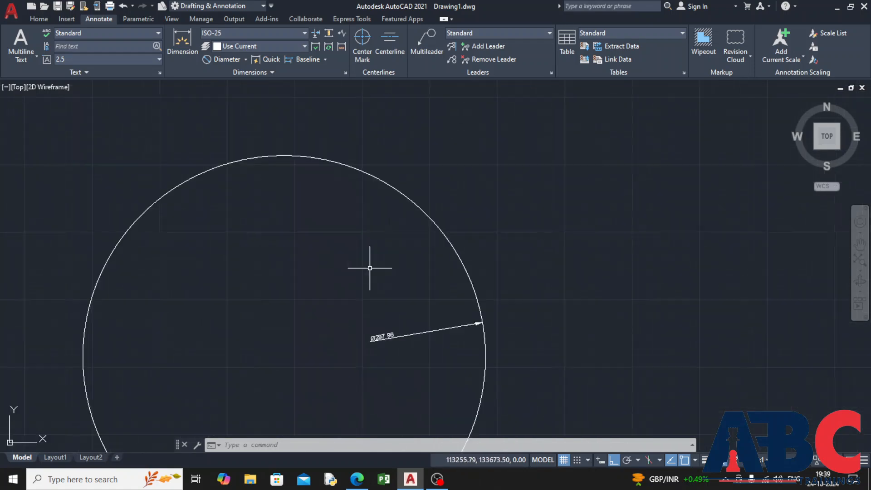
scroll(335, 305, "down", 3)
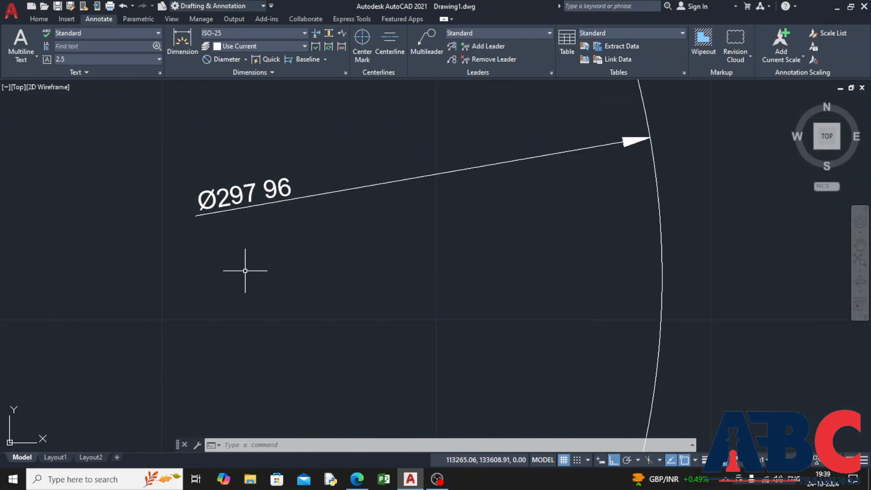
scroll(243, 272, "down", 8)
Modify the ISO-25 dimension style to use Period as the decimal separator for the primary units.
left_click(346, 74)
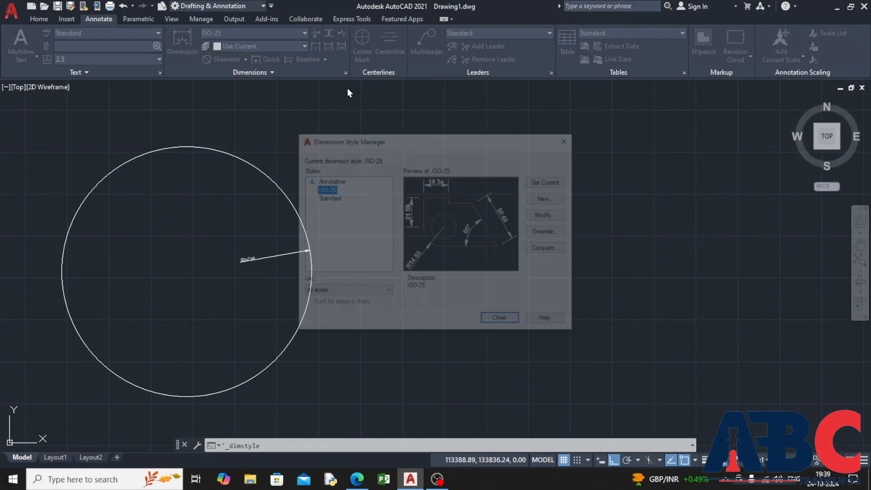
left_click(538, 216)
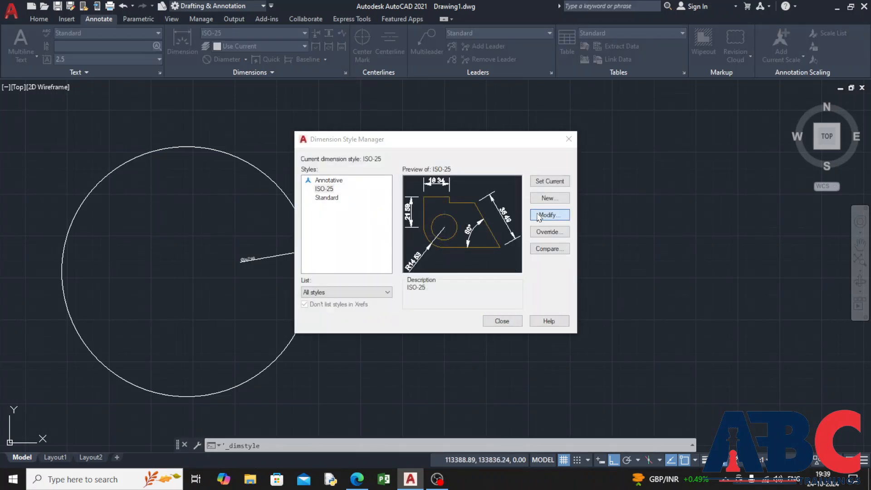
left_click(338, 119)
left_click(296, 118)
left_click(356, 120)
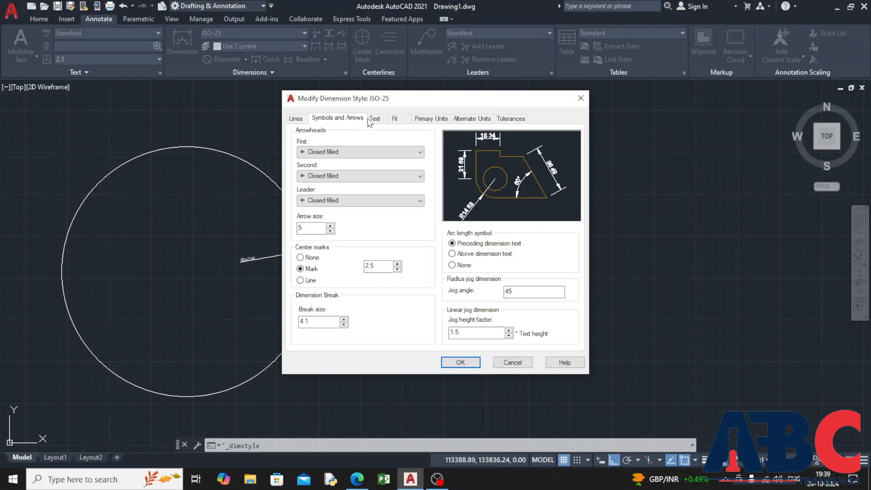
left_click(375, 119)
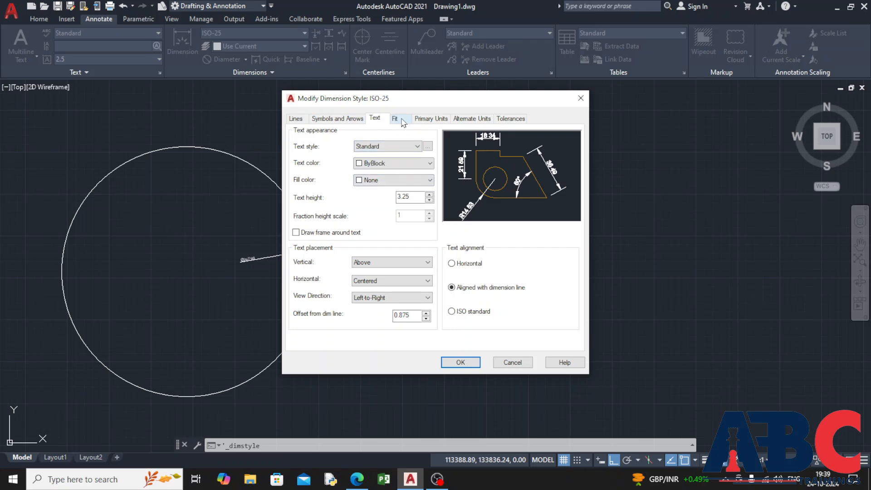
left_click(431, 118)
left_click(420, 188)
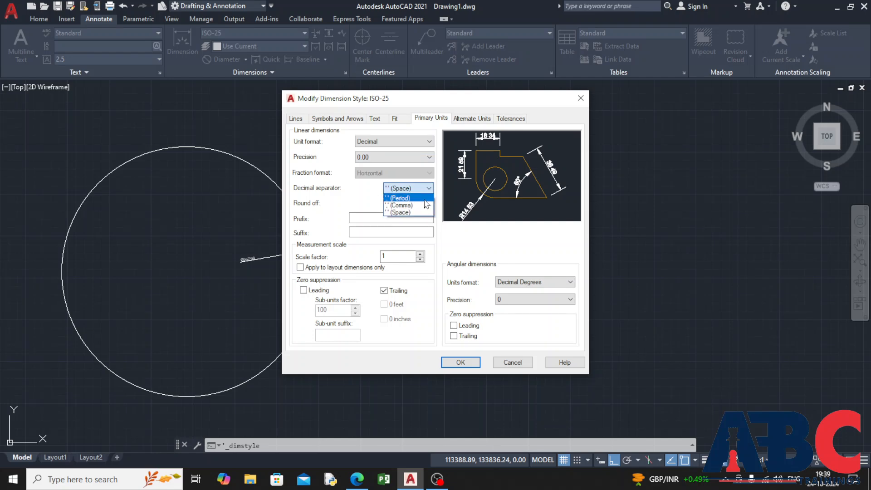
left_click(424, 199)
left_click(446, 359)
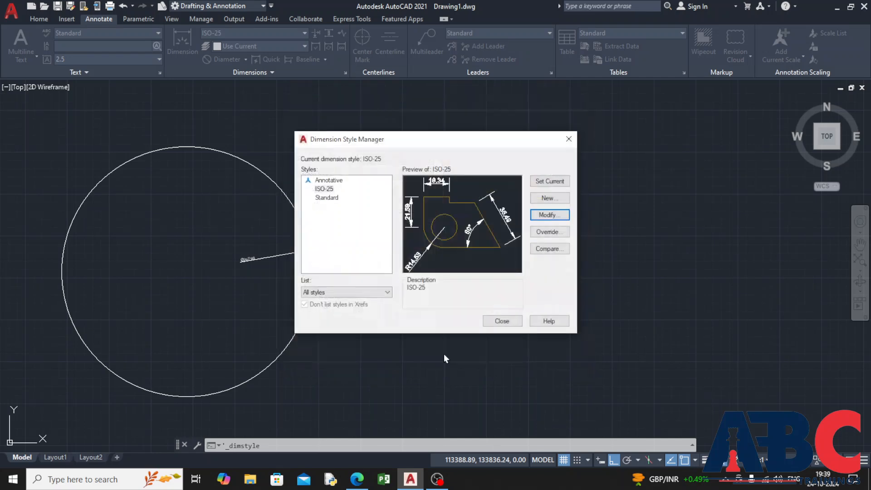
Make ISO-25 the current dimension style, close the Dimension Style Manager and check the decimal separator in the circle's diameter text.
left_click(537, 182)
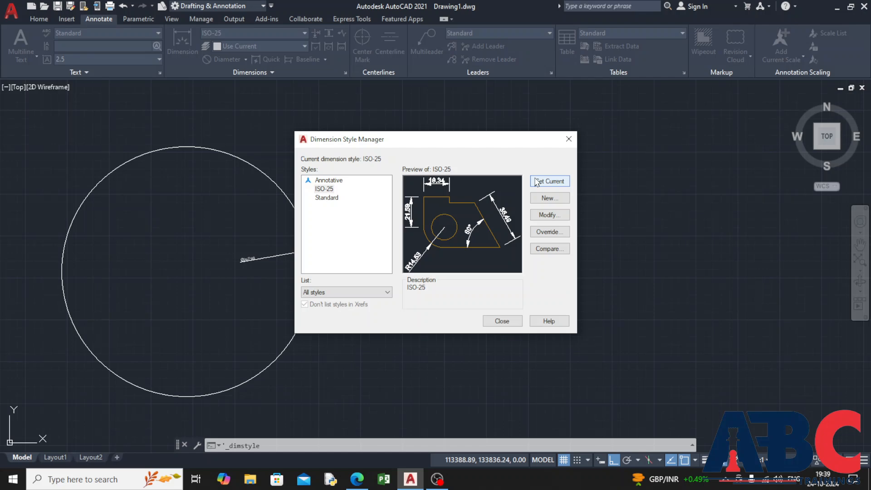
left_click(502, 322)
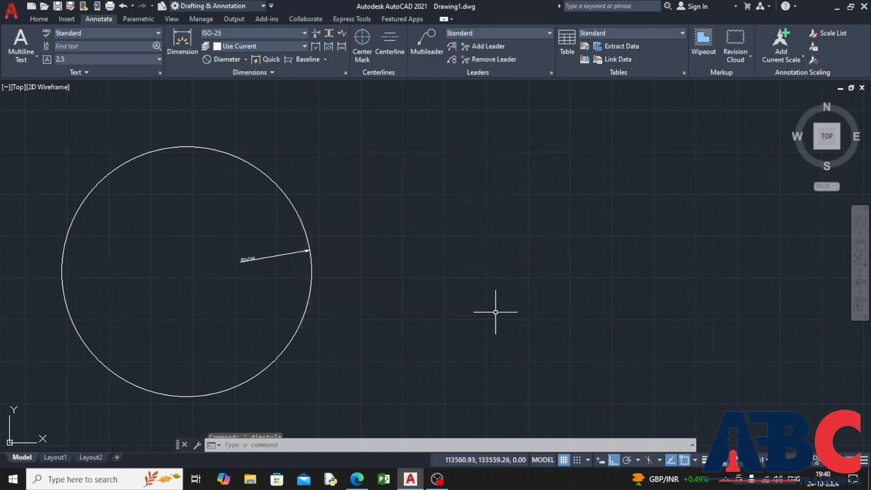
scroll(247, 258, "up", 6)
scroll(375, 253, "up", 2)
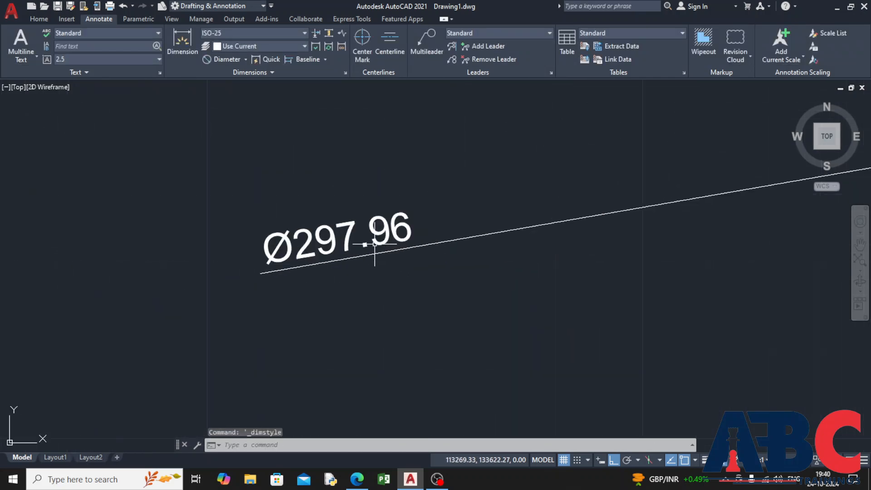
scroll(353, 260, "down", 4)
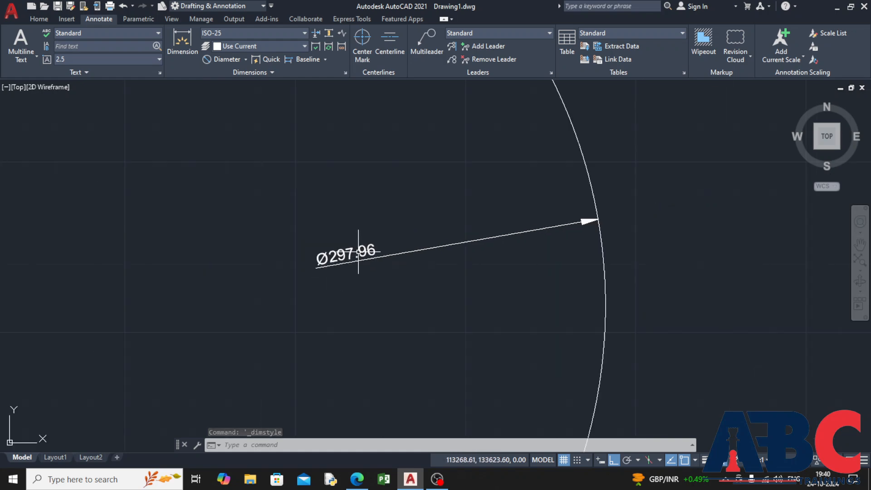
scroll(356, 250, "down", 3)
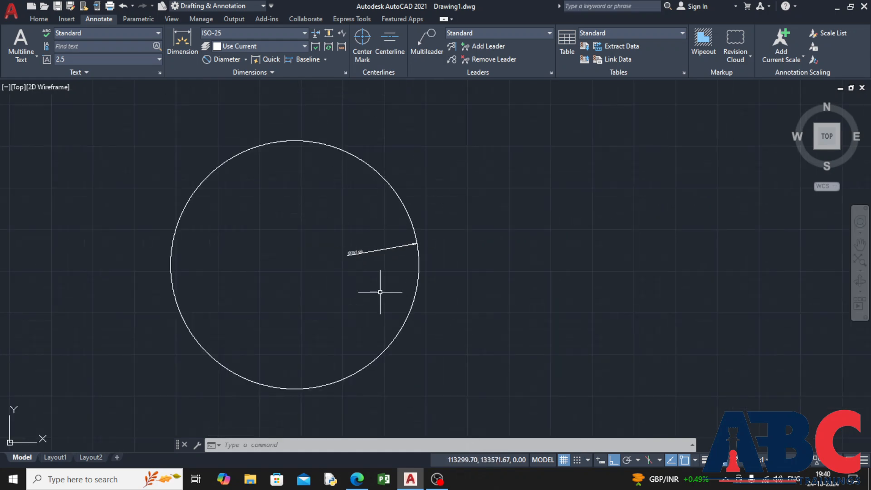
Erase the rectangle, the circle and all of their dimensions from the drawing.
scroll(424, 270, "down", 12)
scroll(421, 272, "up", 4)
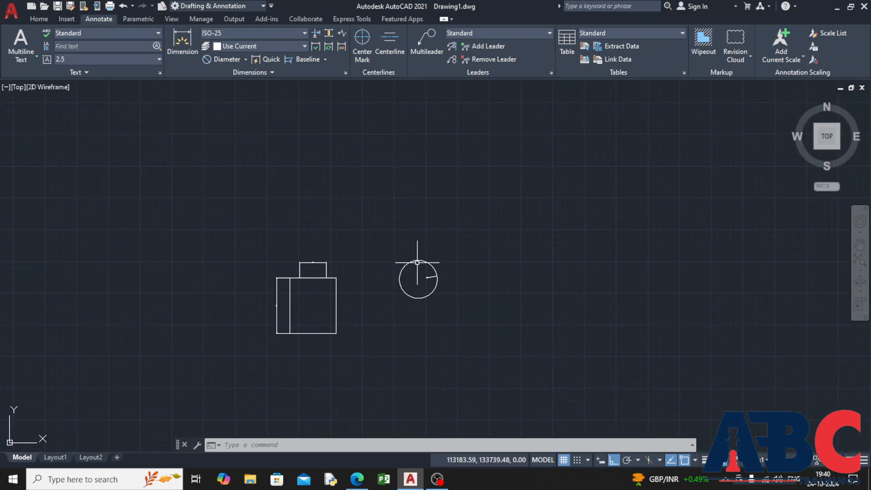
left_click(486, 383)
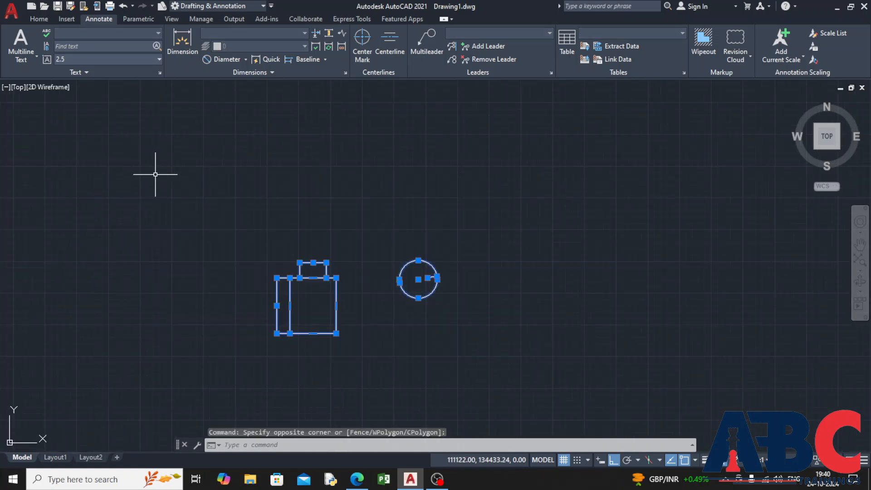
key("Delete")
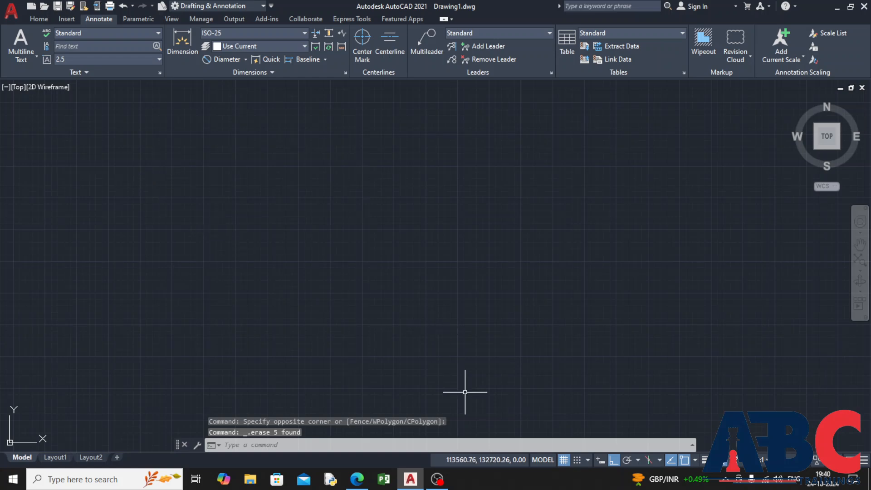